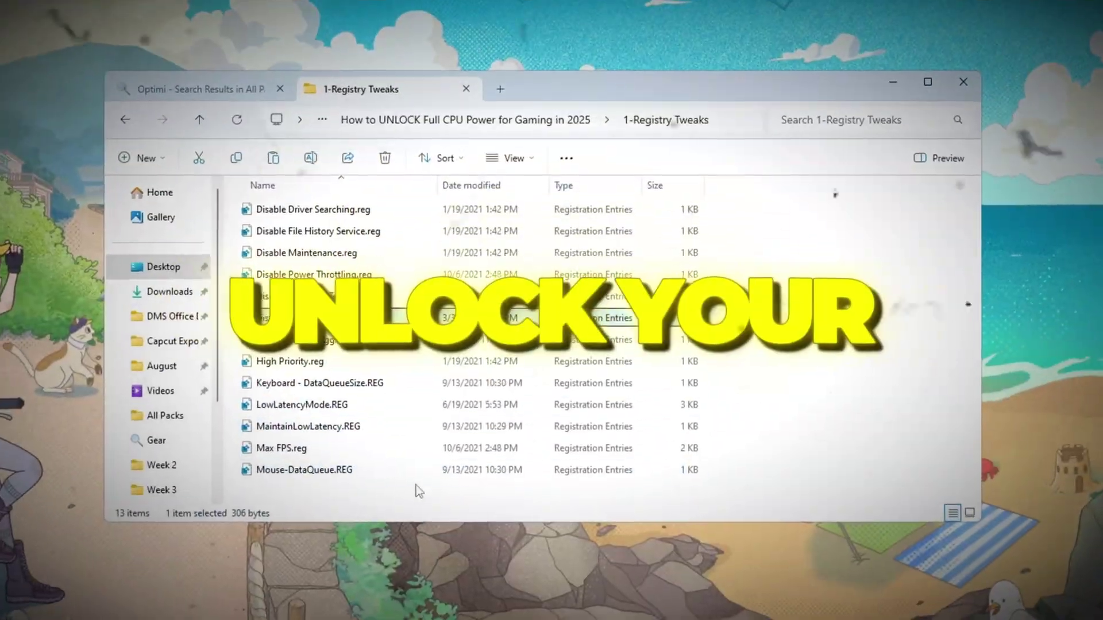
# Select all 13 registry tweak .reg files in the folder with Ctrl+A
pyautogui.hotkey('ctrl', 'a')
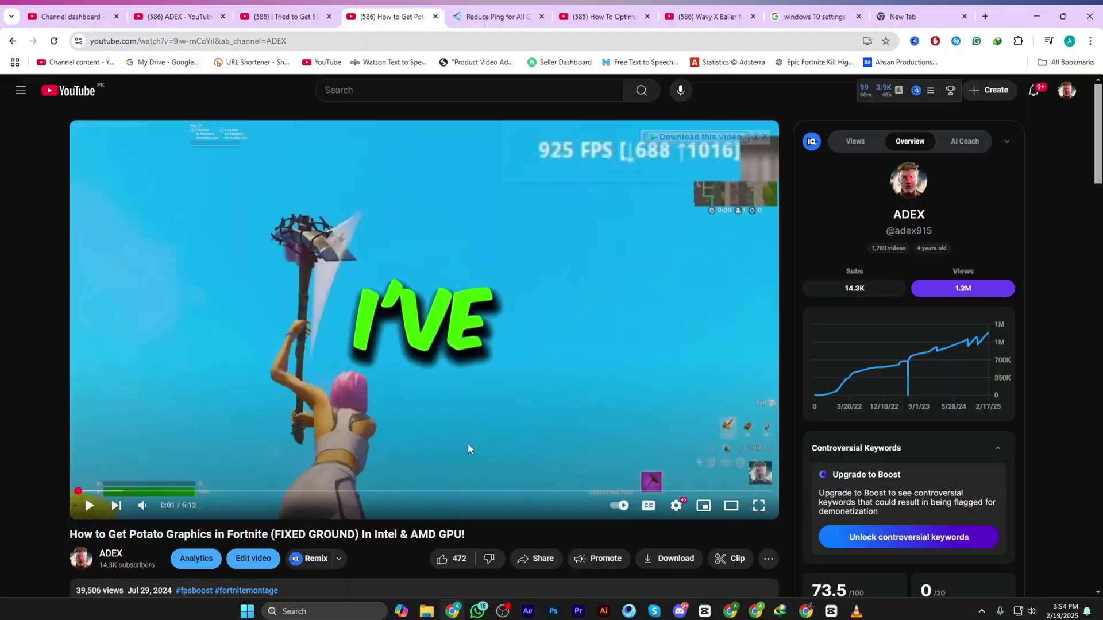
pyautogui.scroll(-5, 467, 439)
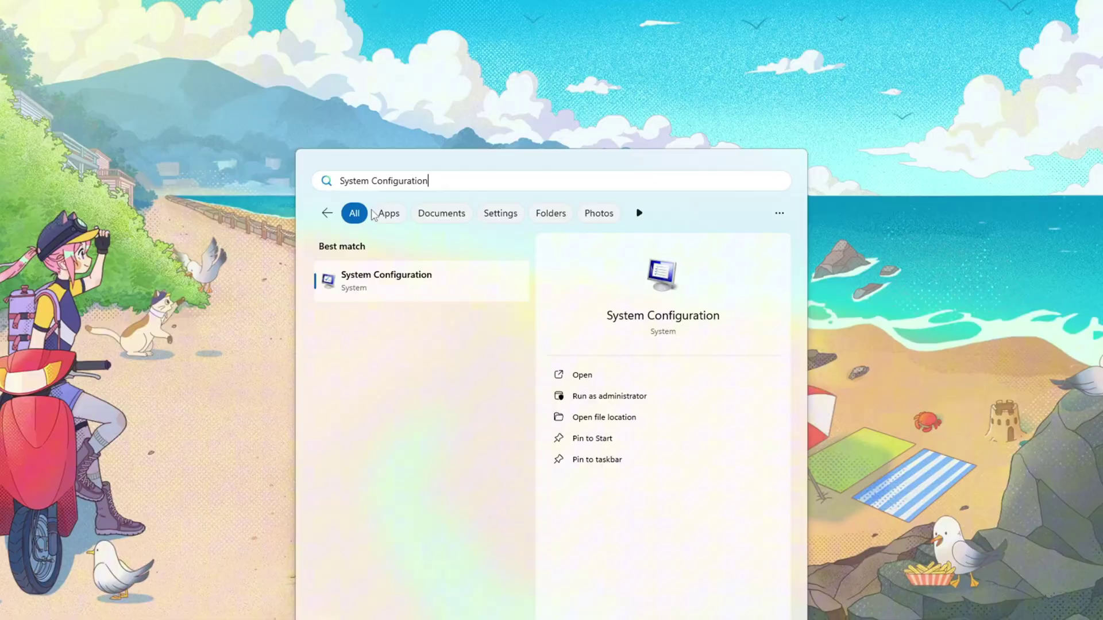
# Select the 'System Configuration' query text in the search box
pyautogui.tripleClick(414, 179)
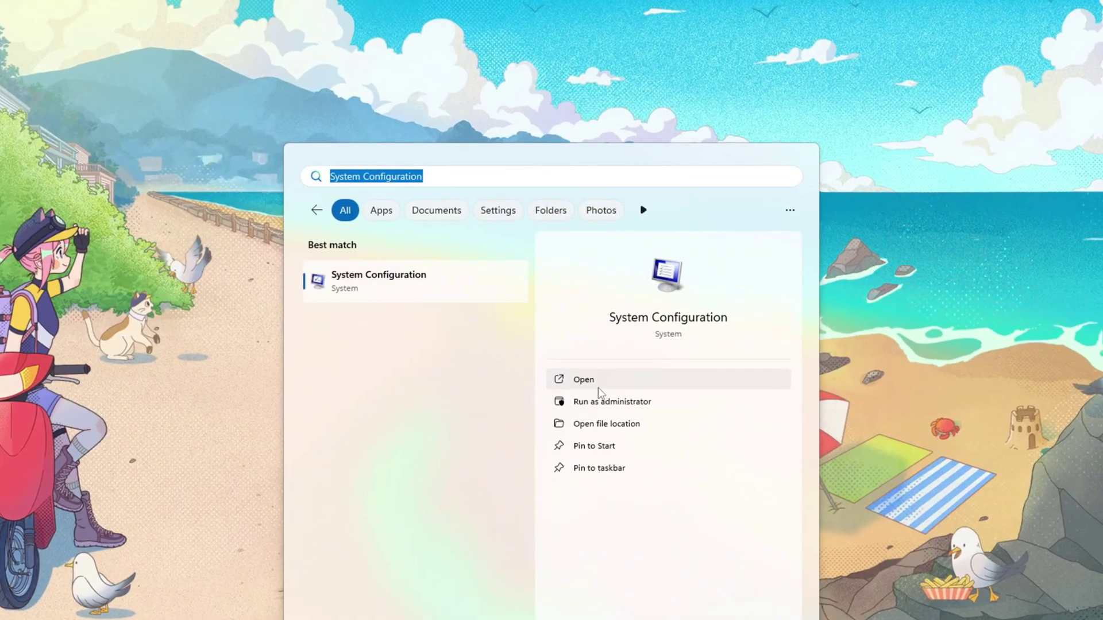
# Launch System Configuration, set boot Number of processors to 16, then apply and close
pyautogui.click(598, 386)
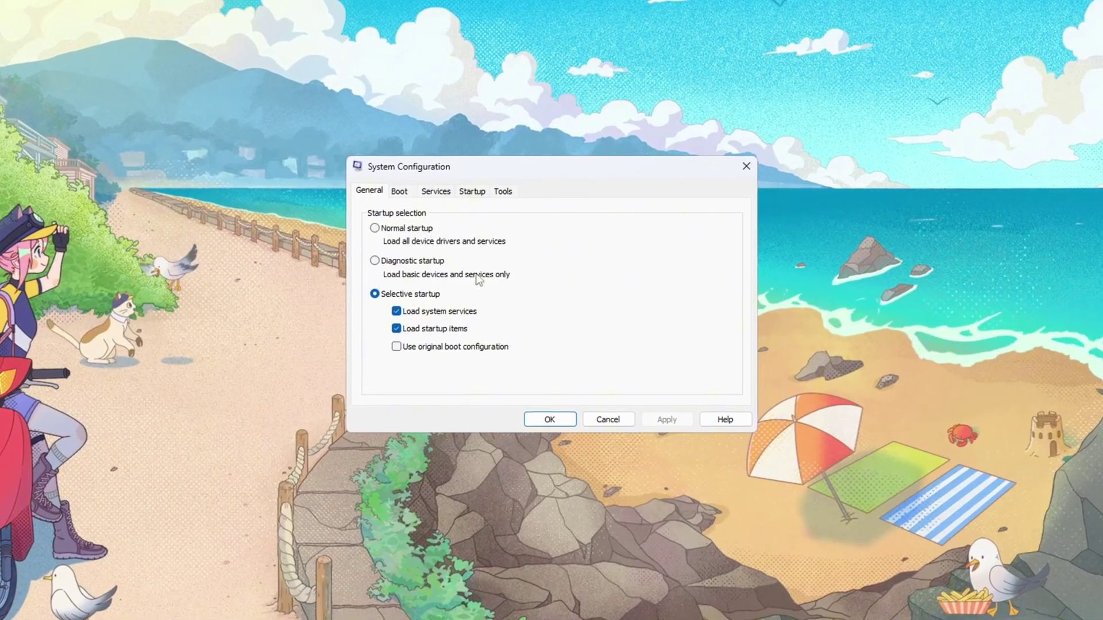
pyautogui.click(398, 191)
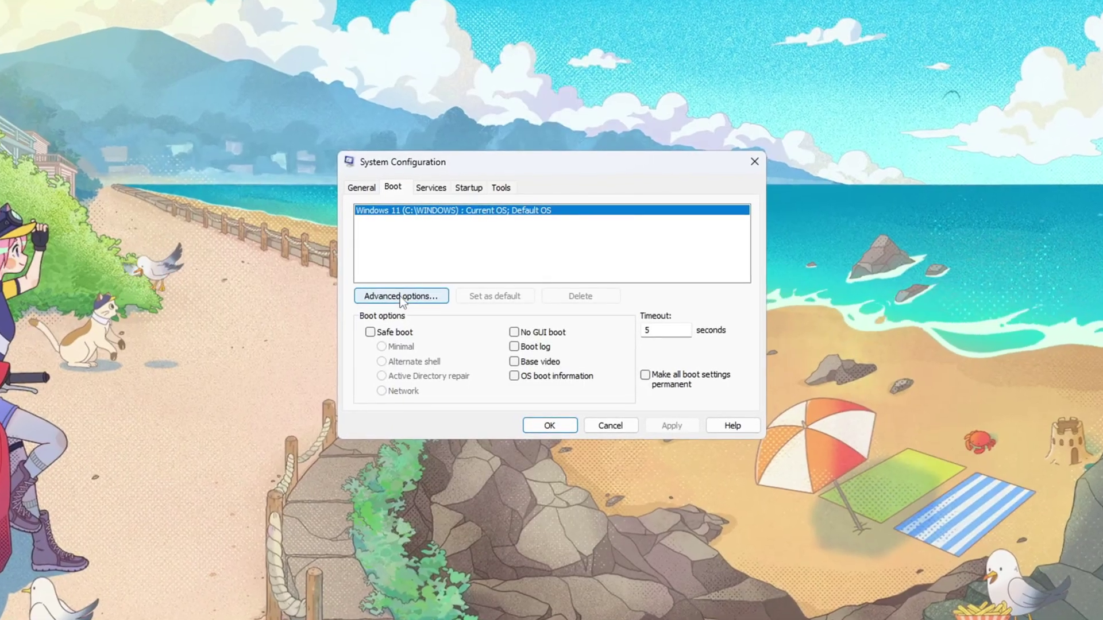
pyautogui.click(406, 299)
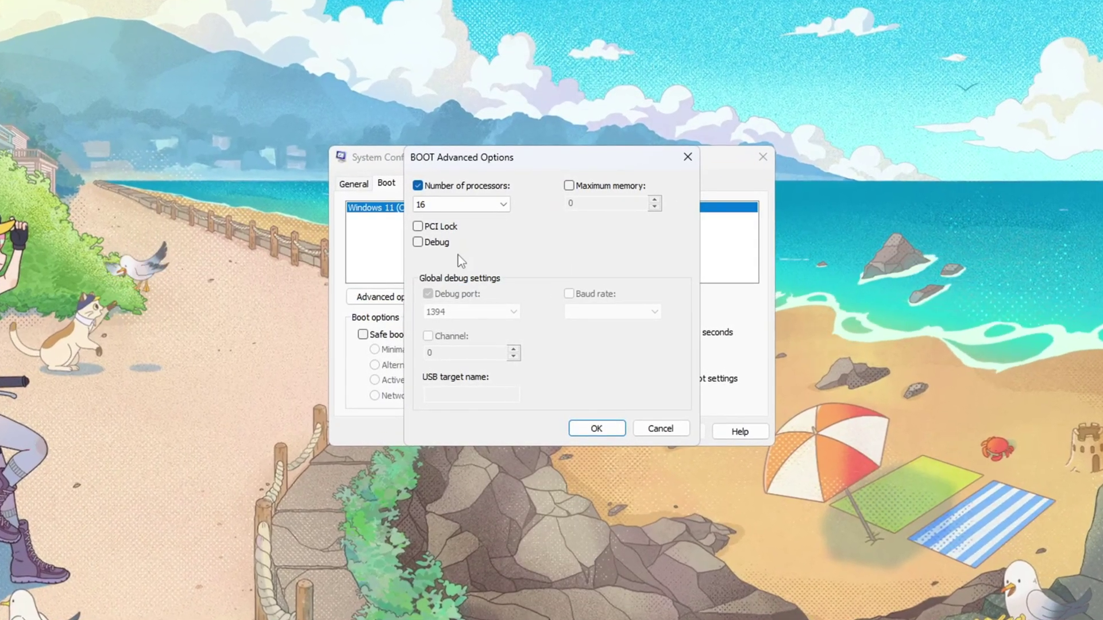
pyautogui.click(416, 185)
pyautogui.click(489, 204)
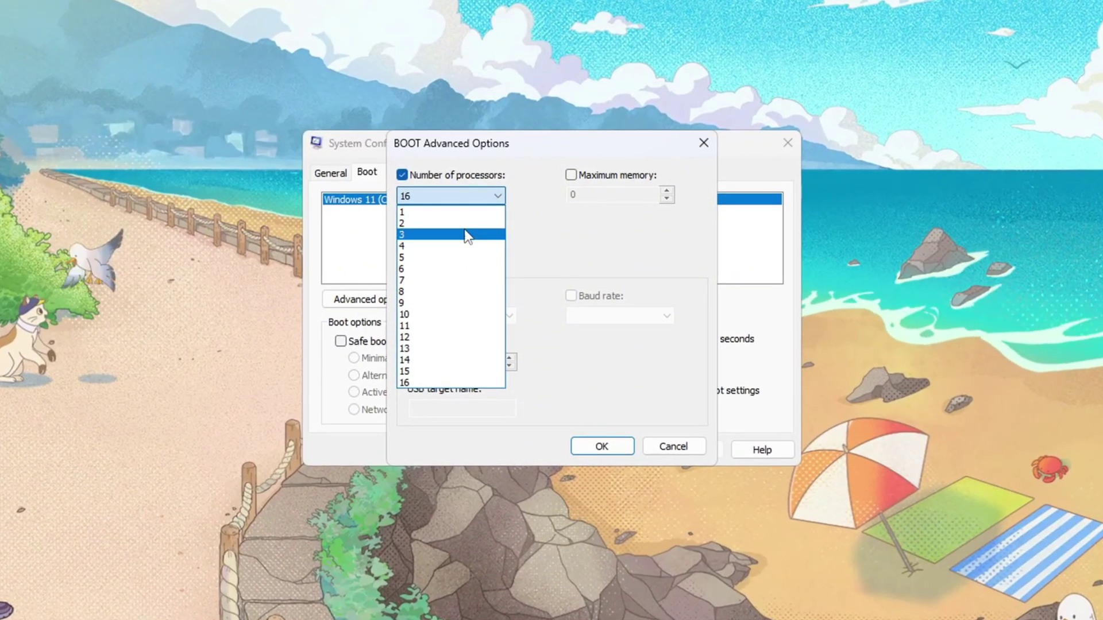
pyautogui.click(468, 383)
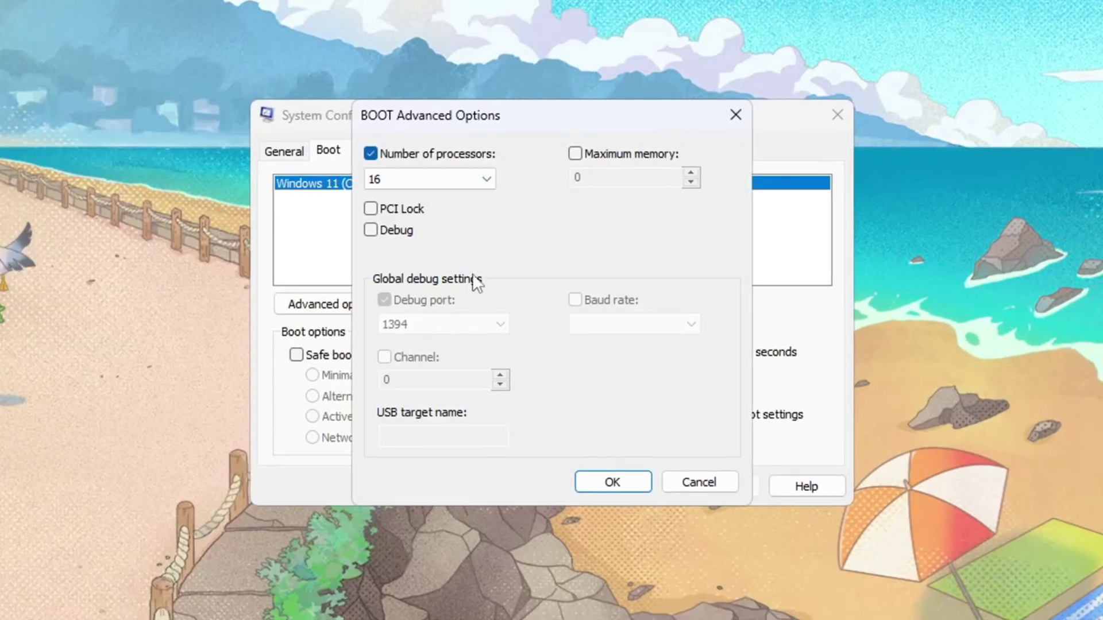
pyautogui.click(645, 485)
pyautogui.click(725, 495)
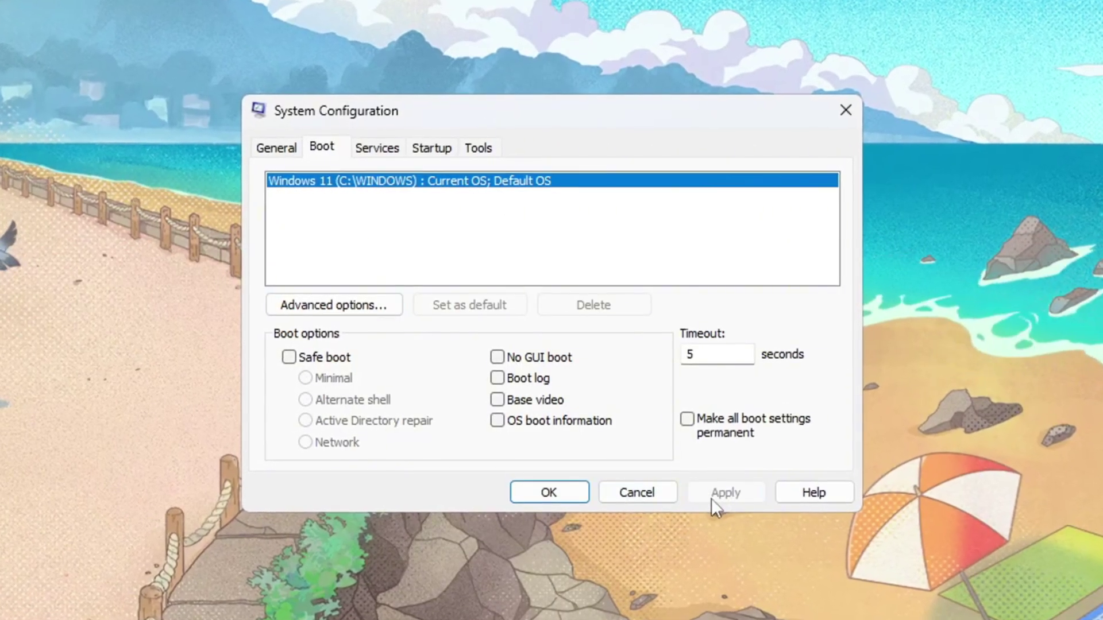
pyautogui.click(549, 494)
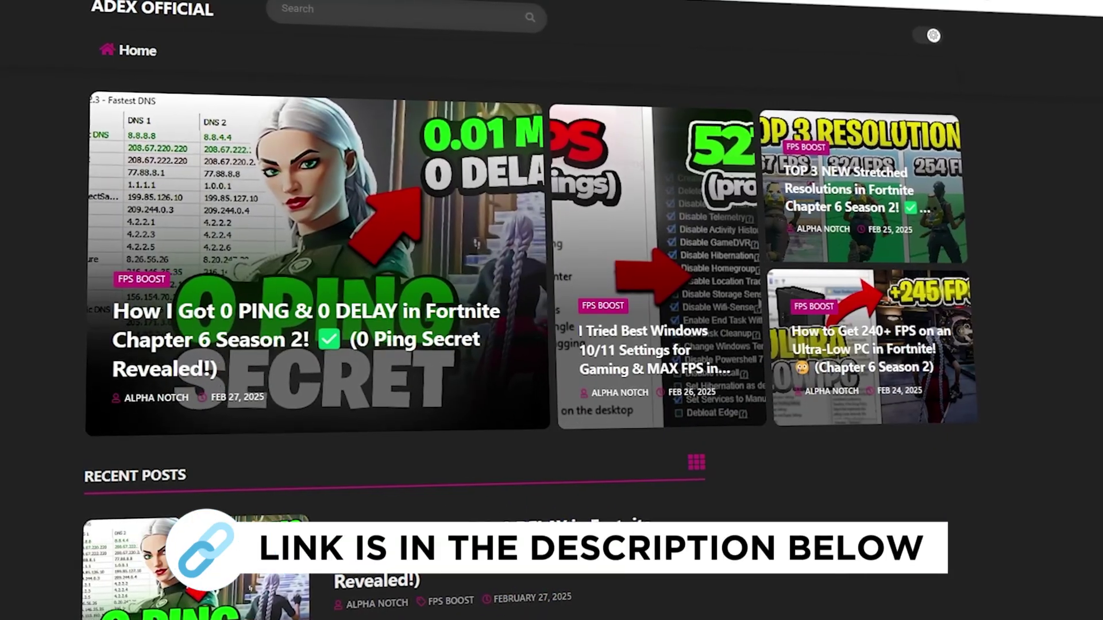
pyautogui.scroll(-8, 552, 310)
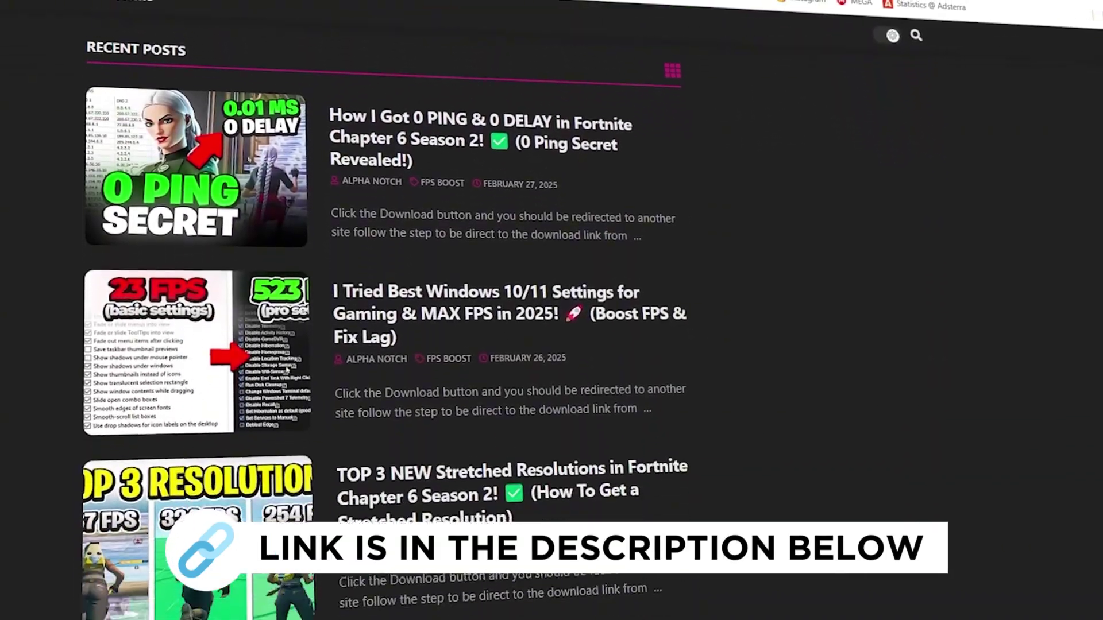
pyautogui.scroll(-8, 552, 311)
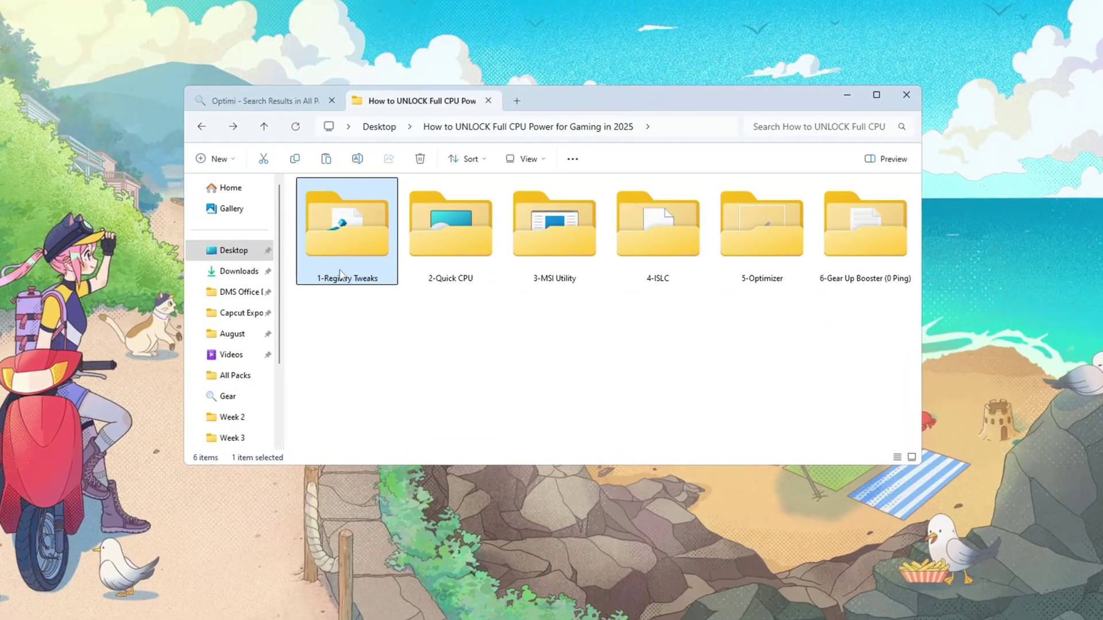
# Open 1-Registry Tweaks and select all 13 .reg files, finishing with a drag-selection box
pyautogui.doubleClick(340, 274)
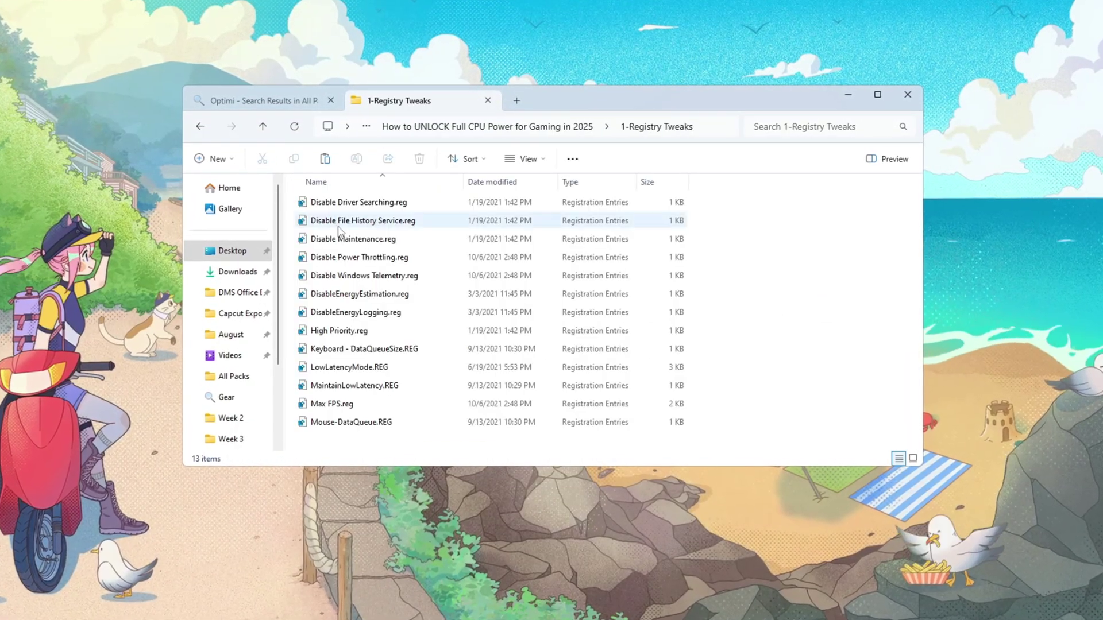
pyautogui.hotkey('ctrl', 'a')
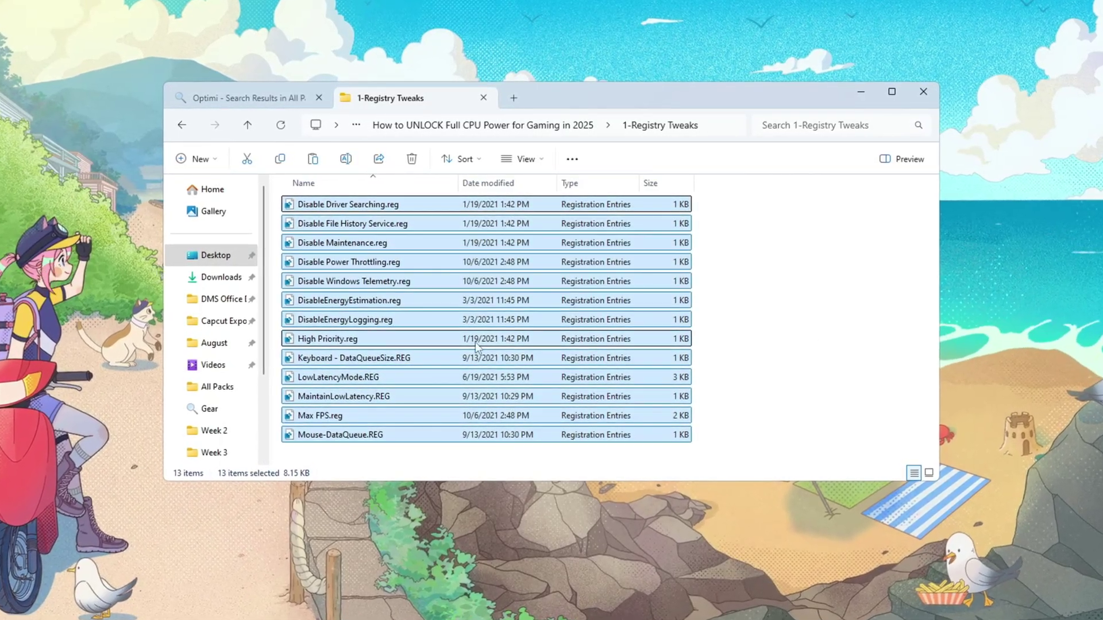
pyautogui.click(353, 207)
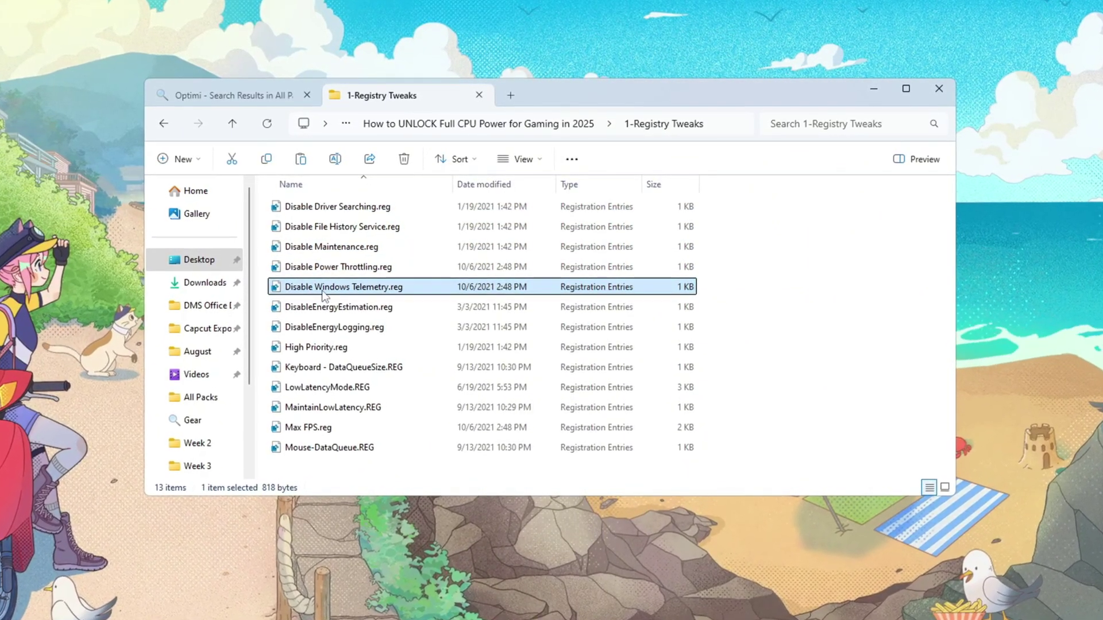
pyautogui.moveTo(362, 465); pyautogui.dragTo(554, 198)
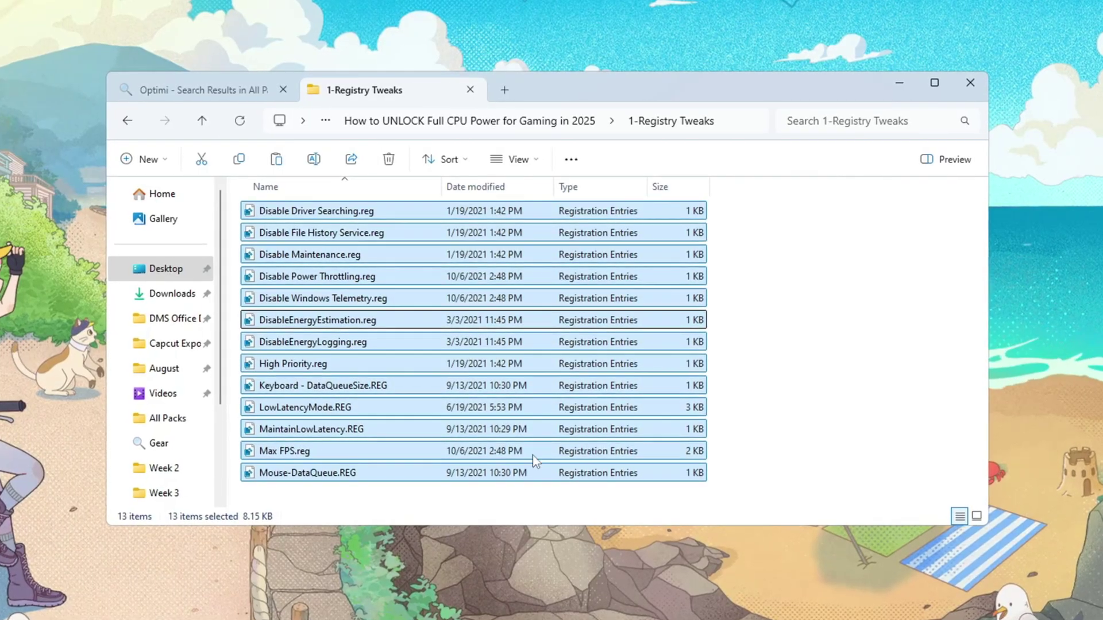
pyautogui.click(305, 373)
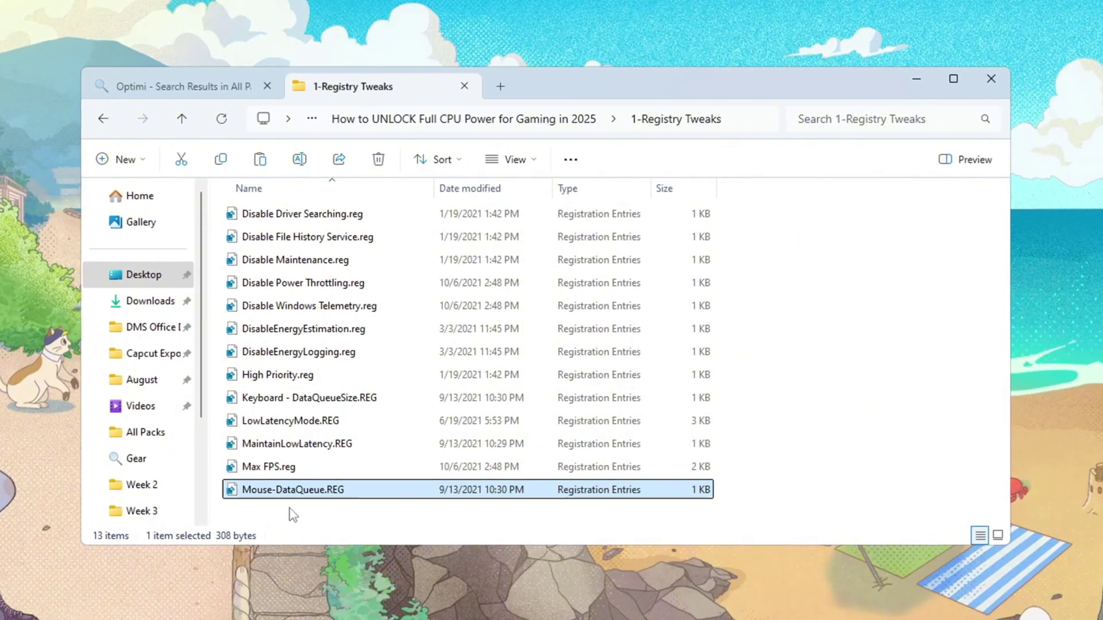
pyautogui.moveTo(411, 356); pyautogui.dragTo(454, 277)
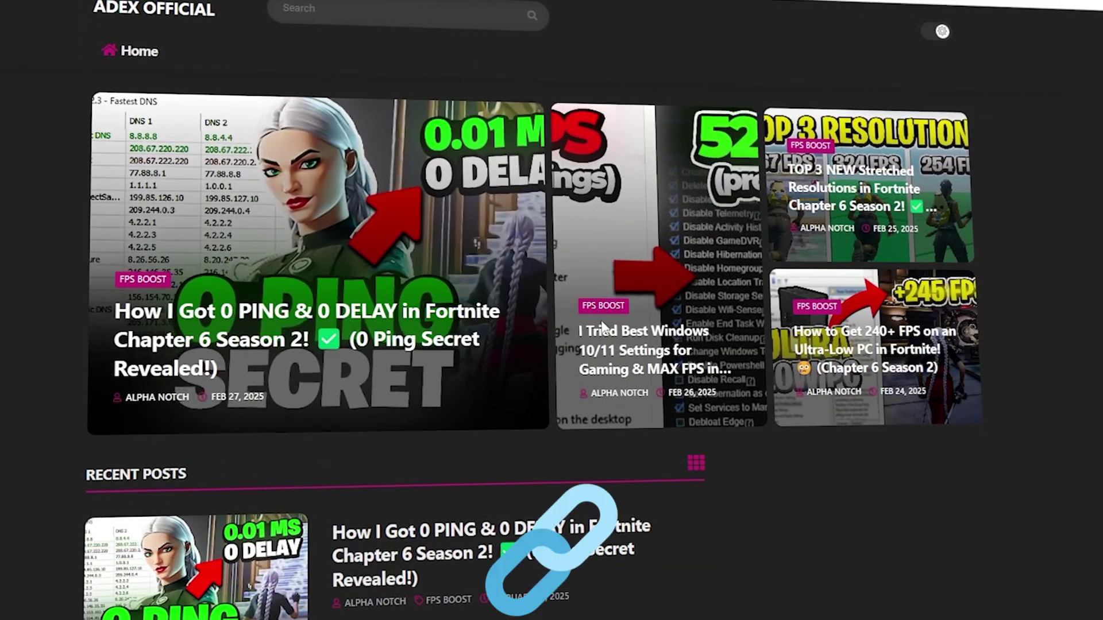
pyautogui.scroll(-8, 524, 276)
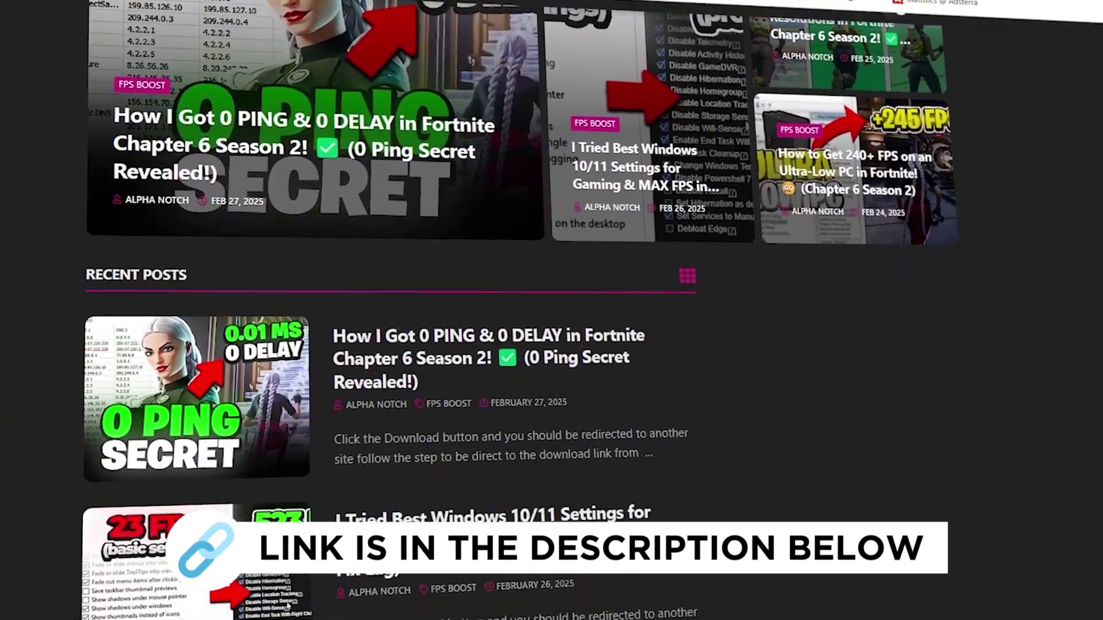
pyautogui.scroll(-8, 524, 275)
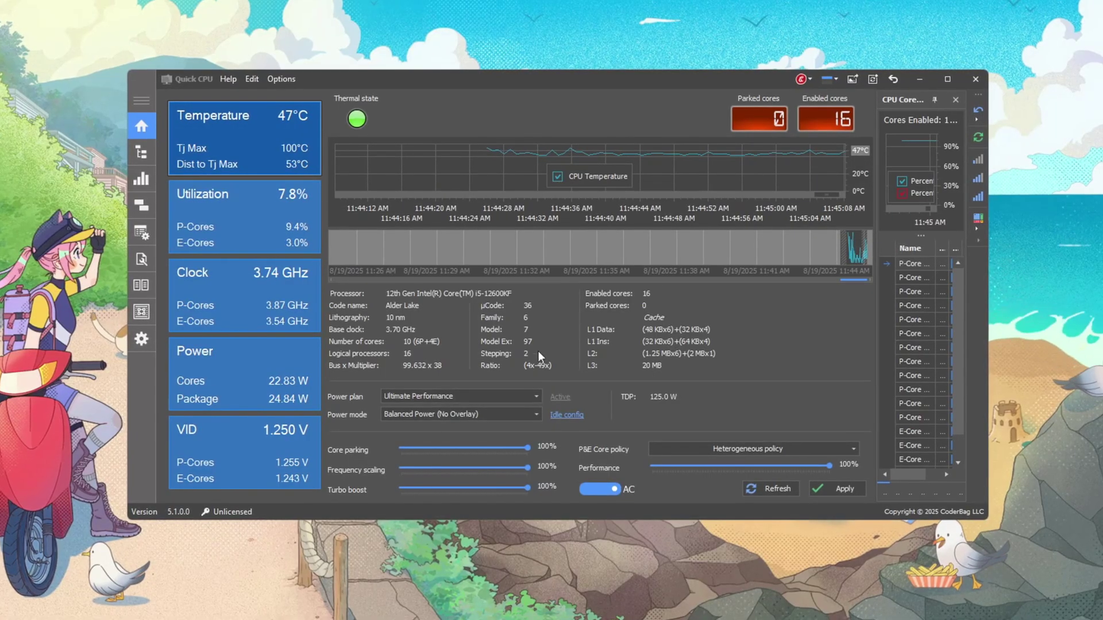
# Choose the Ultimate Performance power plan and set the Performance and Turbo boost sliders to 100%
pyautogui.click(457, 396)
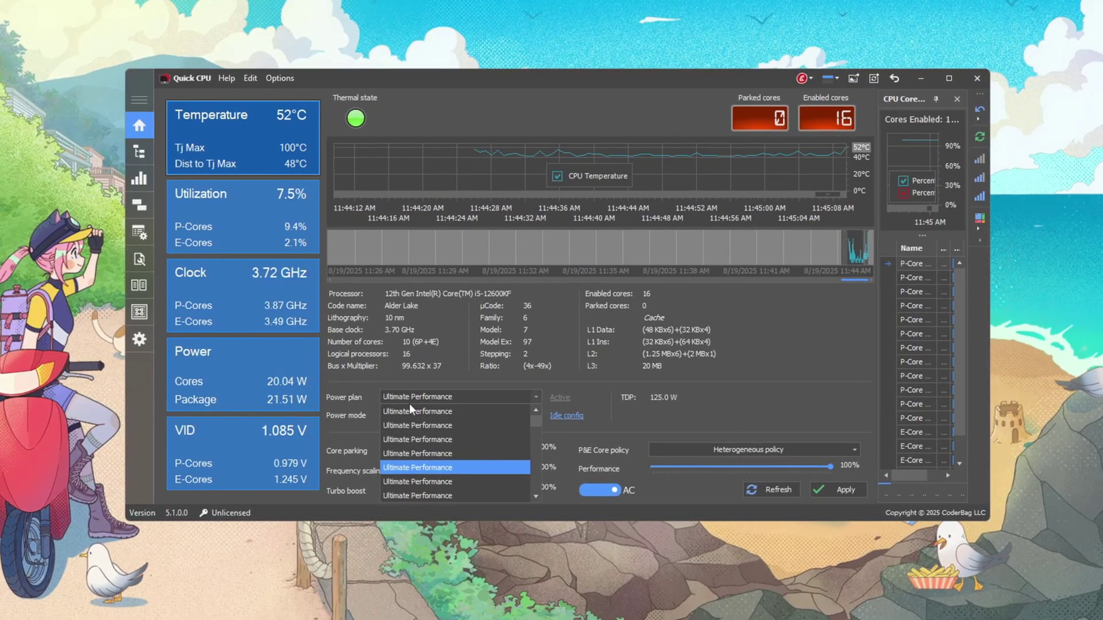
pyautogui.click(449, 479)
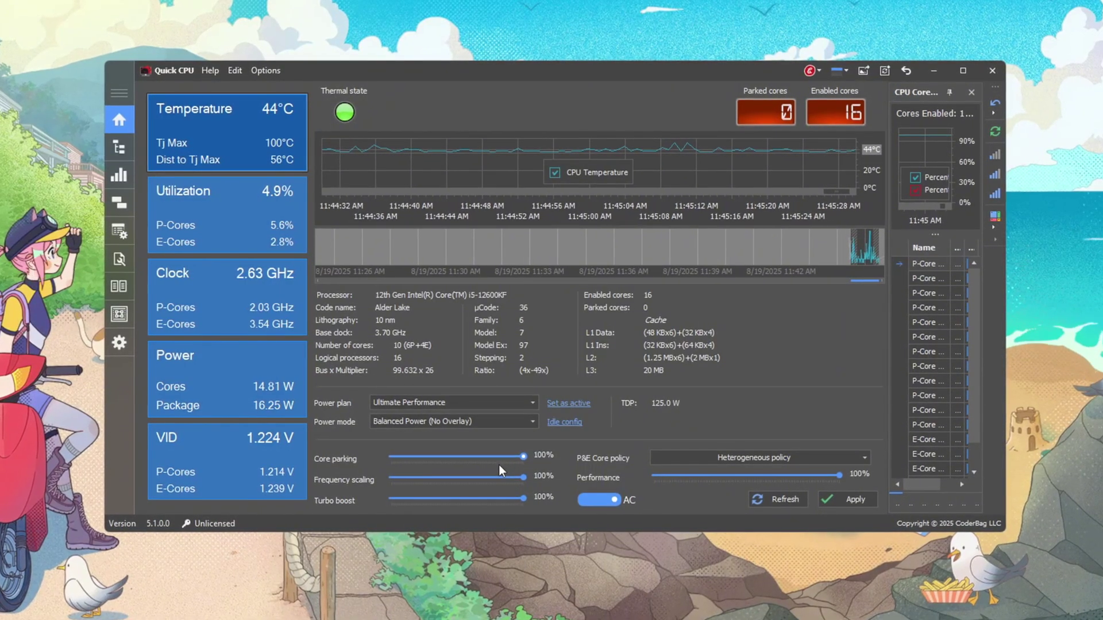
pyautogui.moveTo(839, 475); pyautogui.dragTo(740, 479)
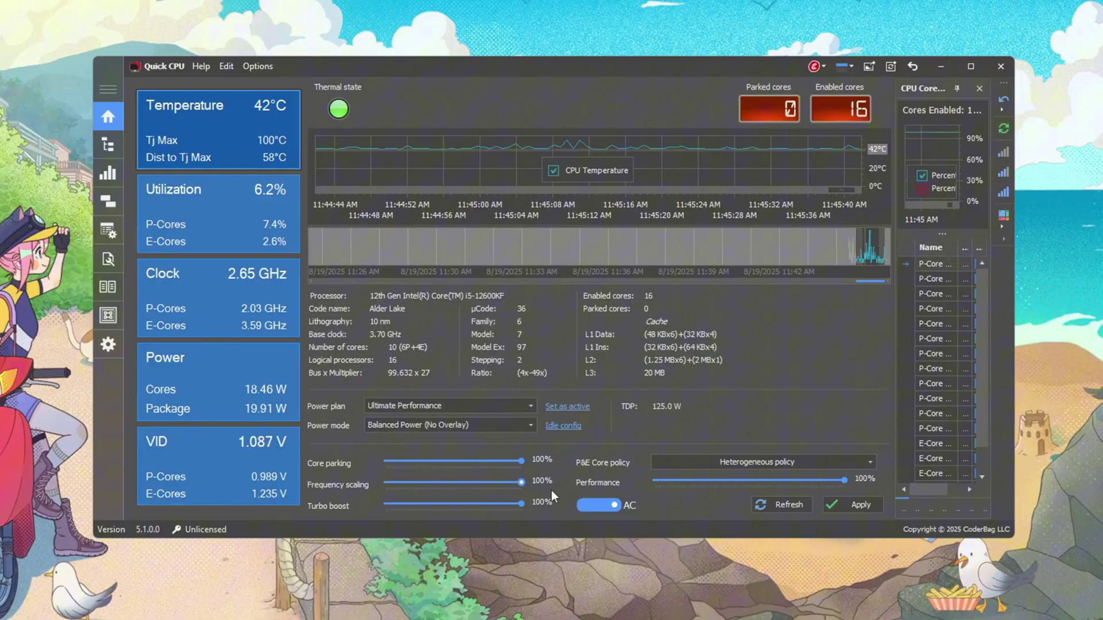
pyautogui.moveTo(521, 503); pyautogui.dragTo(384, 505)
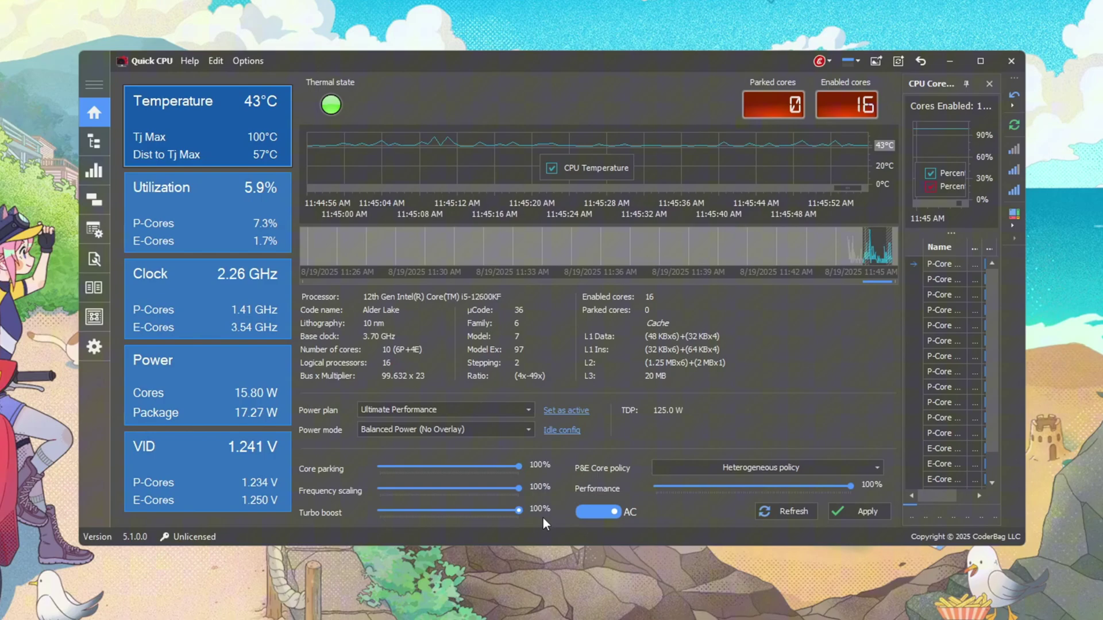
# Apply the Quick CPU settings, dismiss the 'Changes successfully applied' message, and switch sidebar section
pyautogui.click(873, 513)
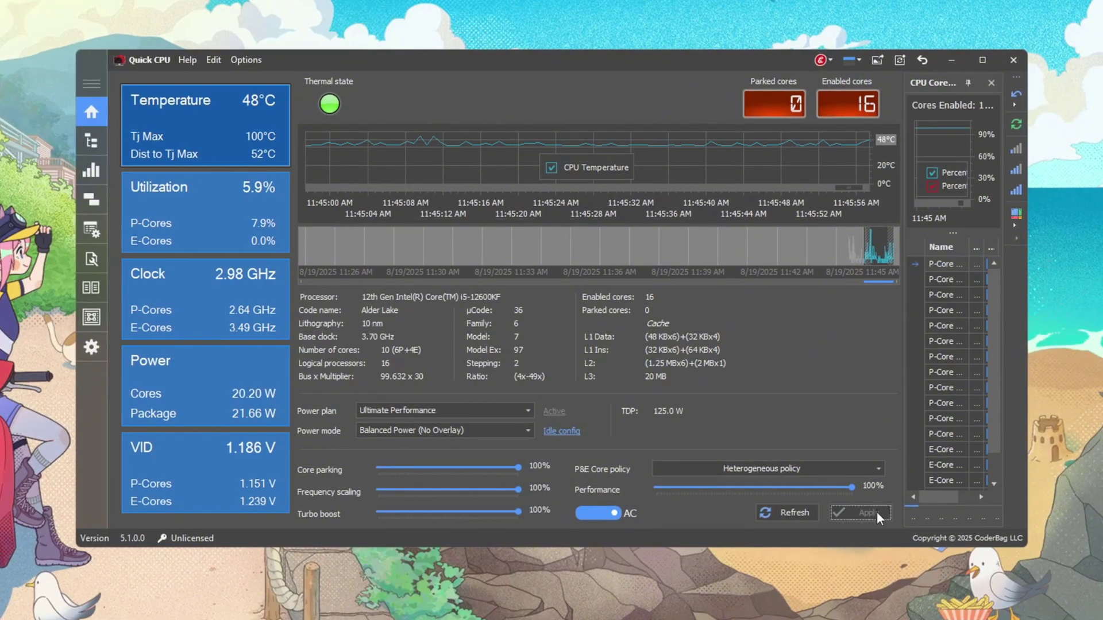
pyautogui.click(660, 362)
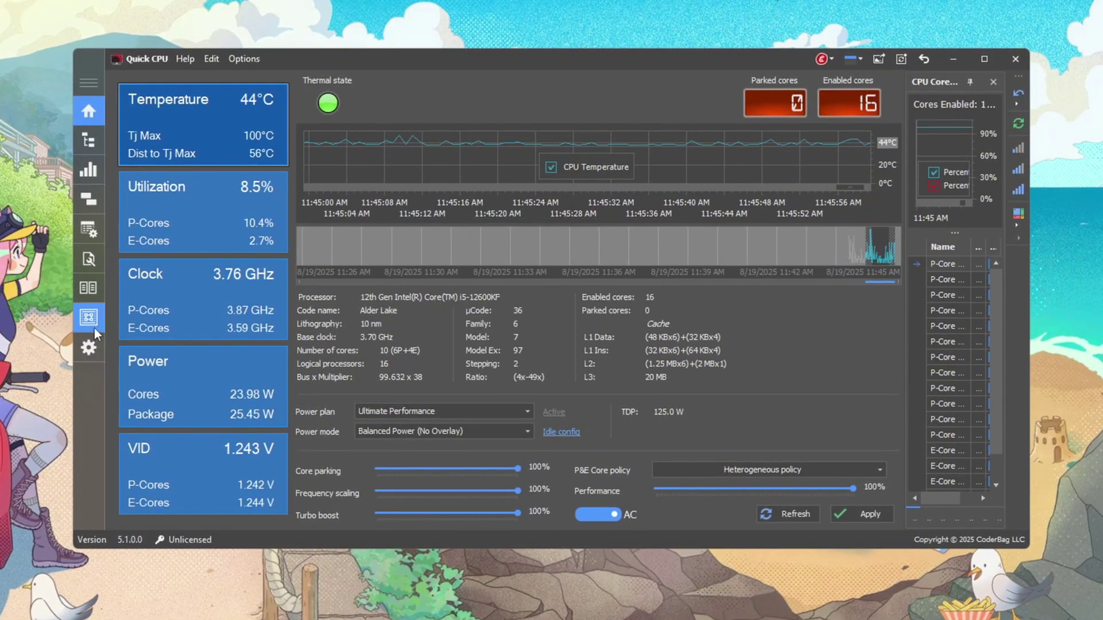
pyautogui.click(90, 325)
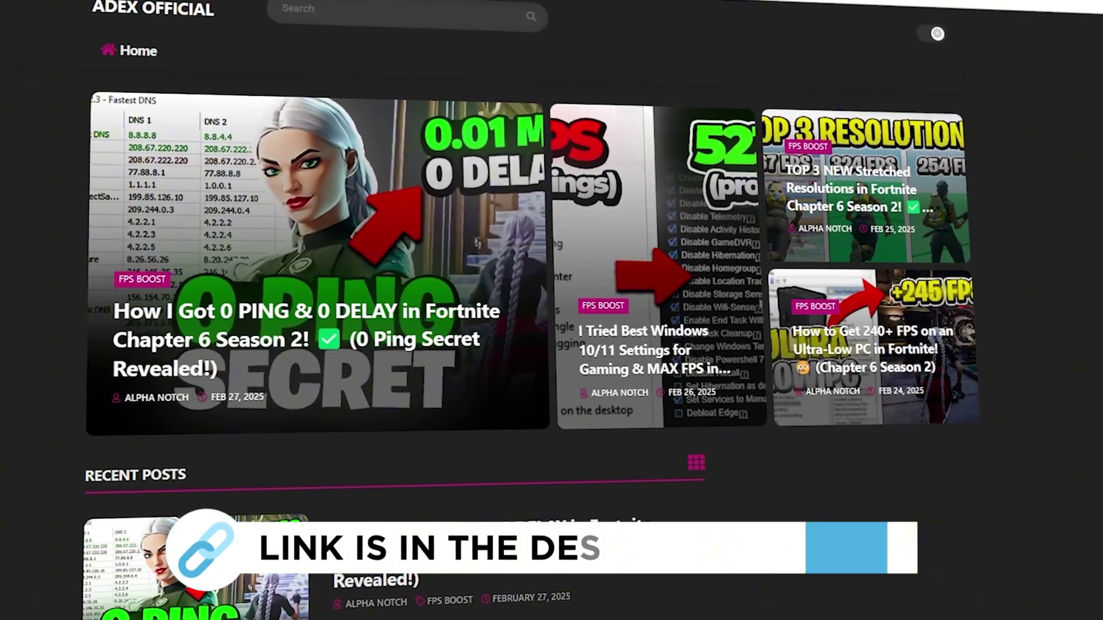
pyautogui.scroll(-4, 590, 326)
pyautogui.scroll(-8, 391, 311)
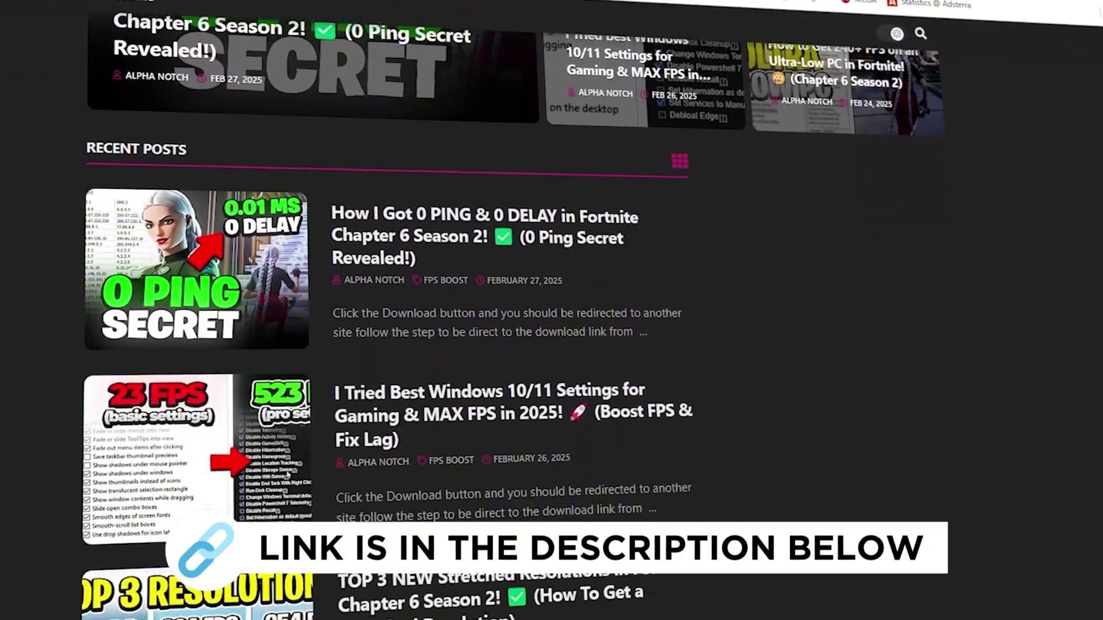
pyautogui.scroll(-5, 391, 310)
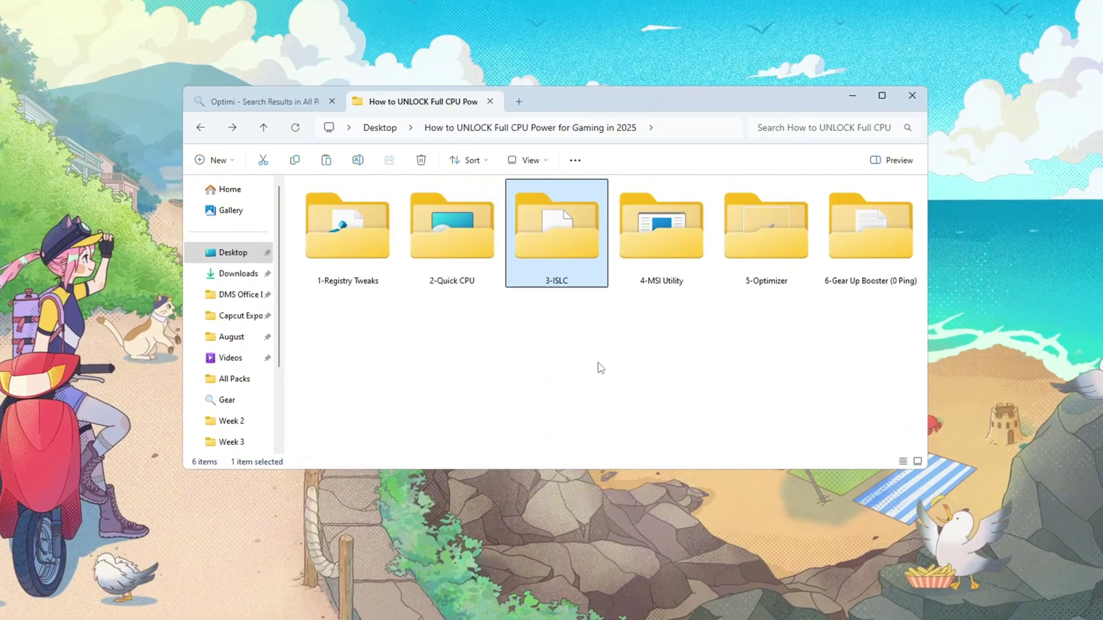
# Open the 3-ISLC folder and launch 'Intelligent standby list cleaner ISLC.exe'
pyautogui.press('Return')
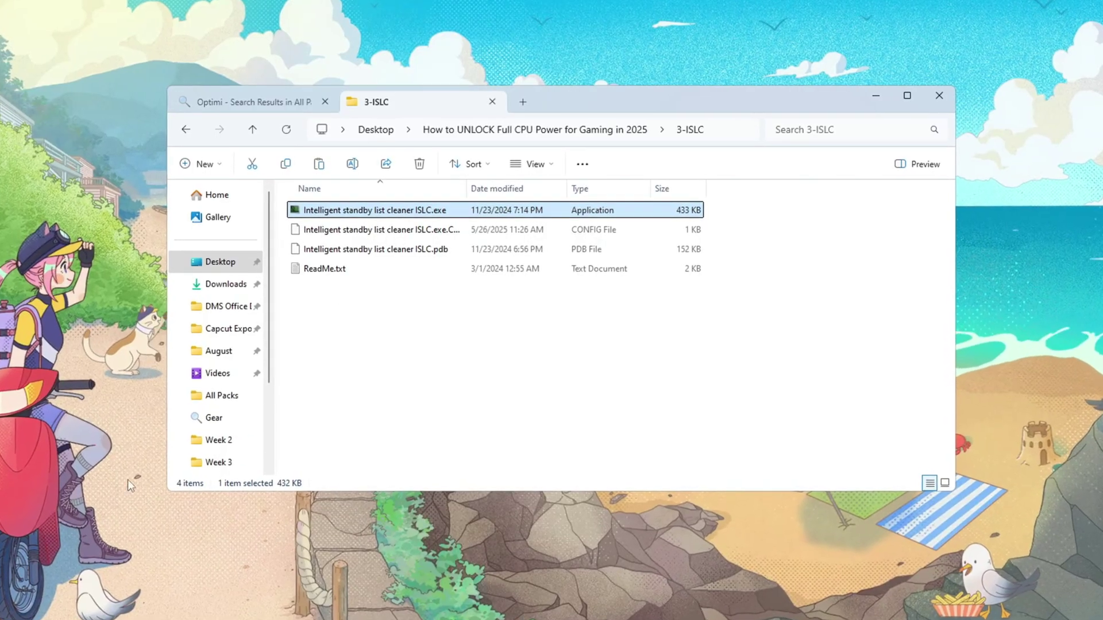
pyautogui.press('Return')
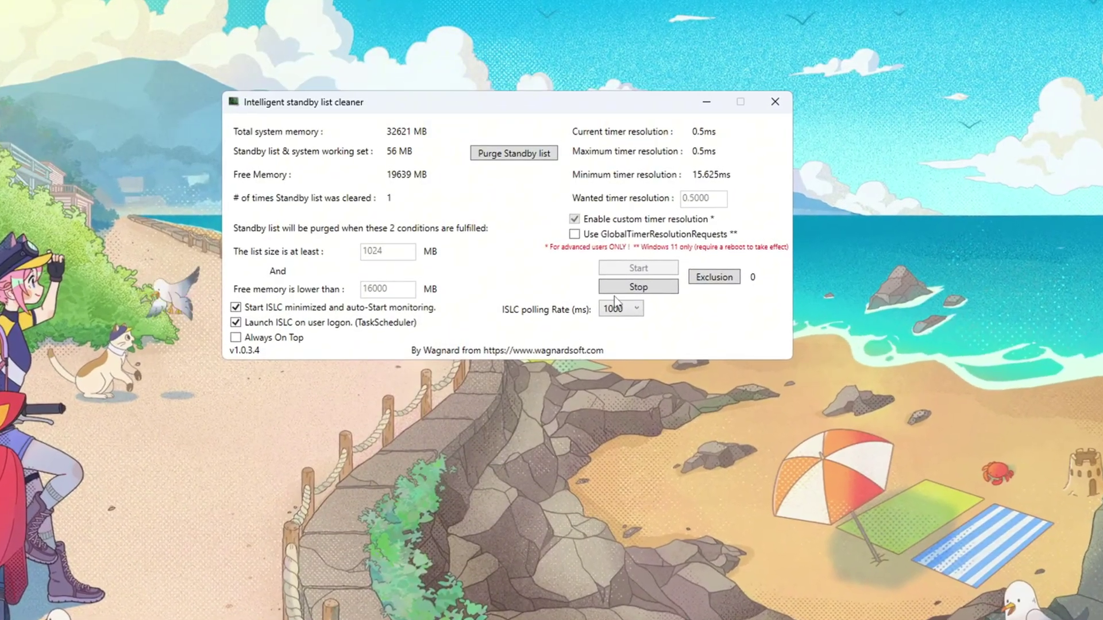
# Leave the free-memory threshold at 16000 MB
pyautogui.doubleClick(402, 291)
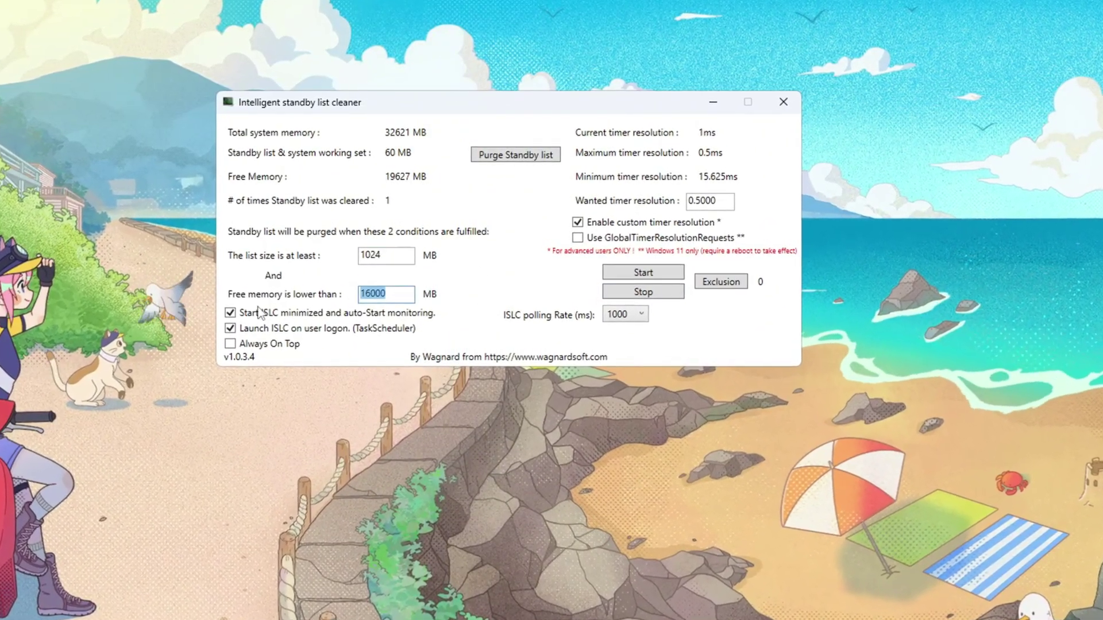
pyautogui.click(388, 294)
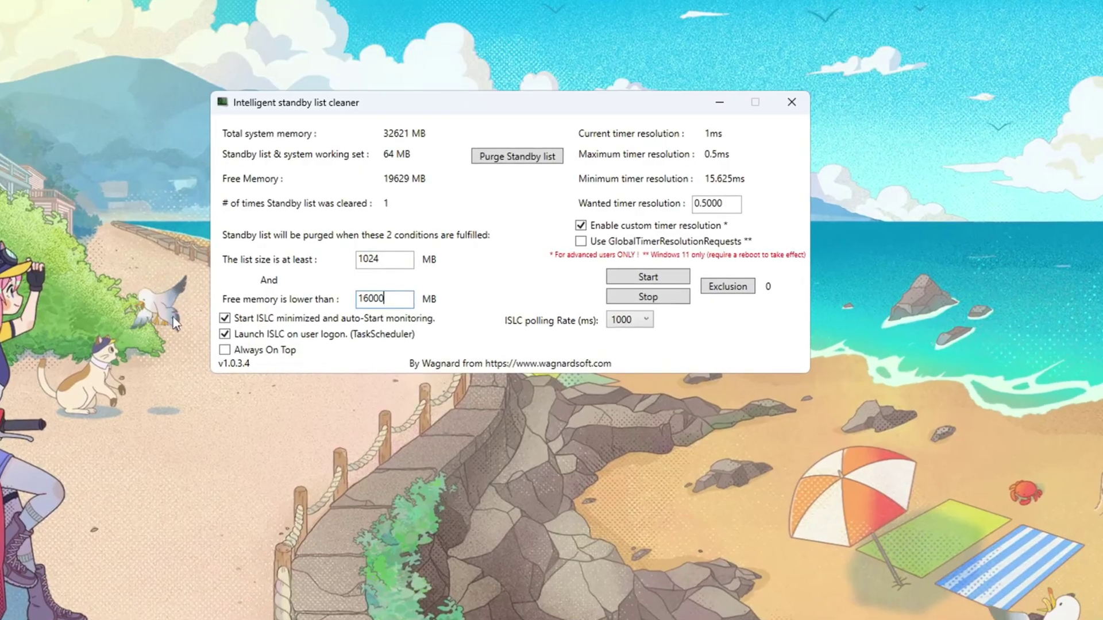
pyautogui.doubleClick(387, 299)
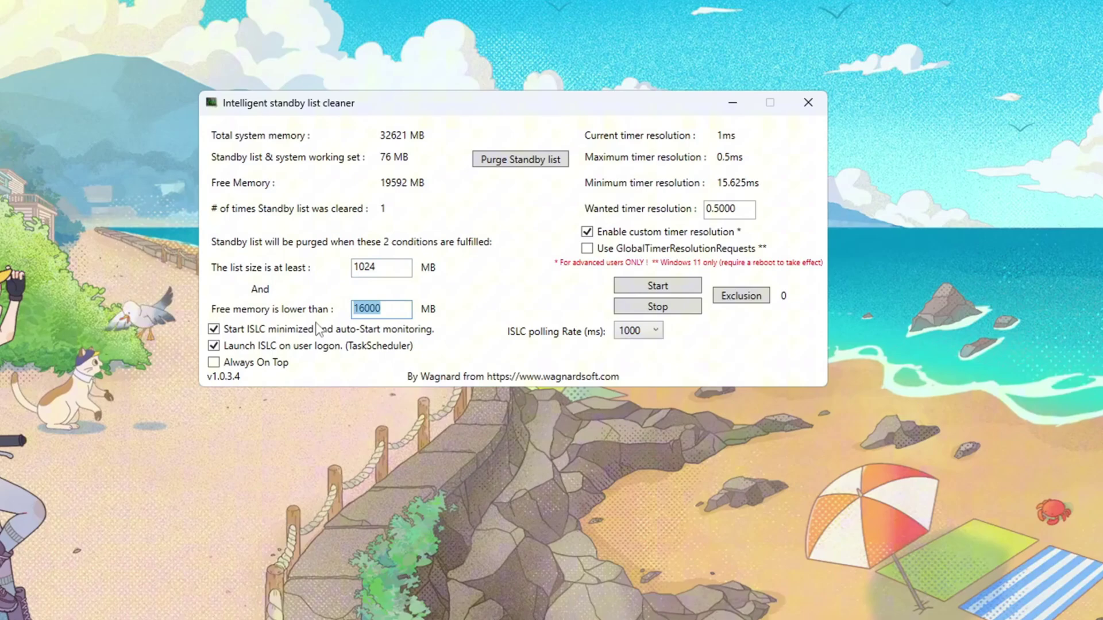
pyautogui.click(397, 313)
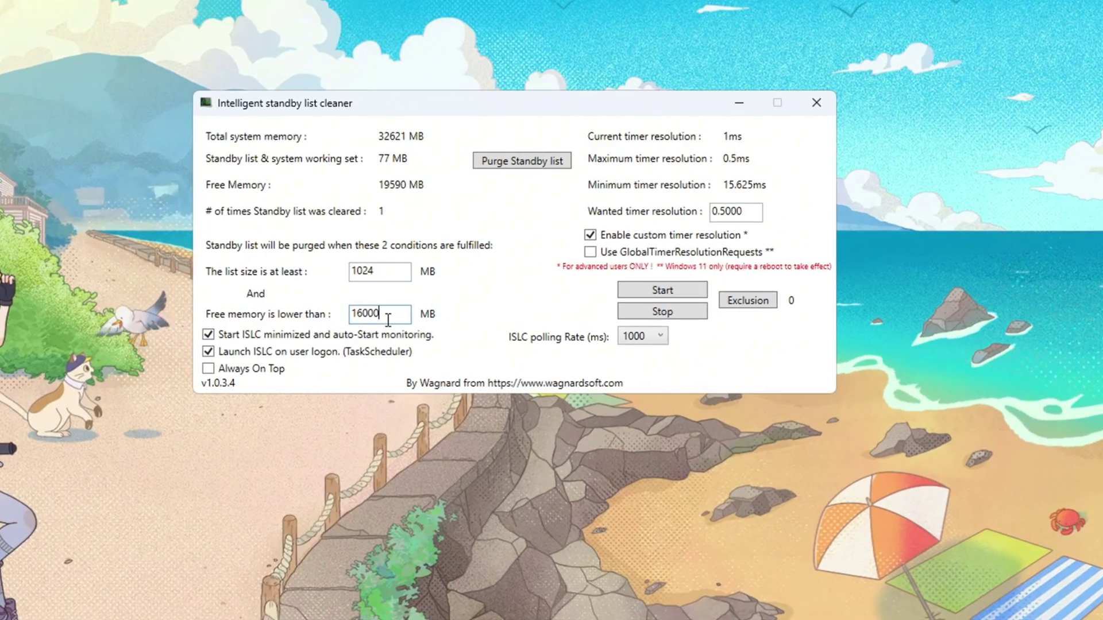
pyautogui.doubleClick(376, 312)
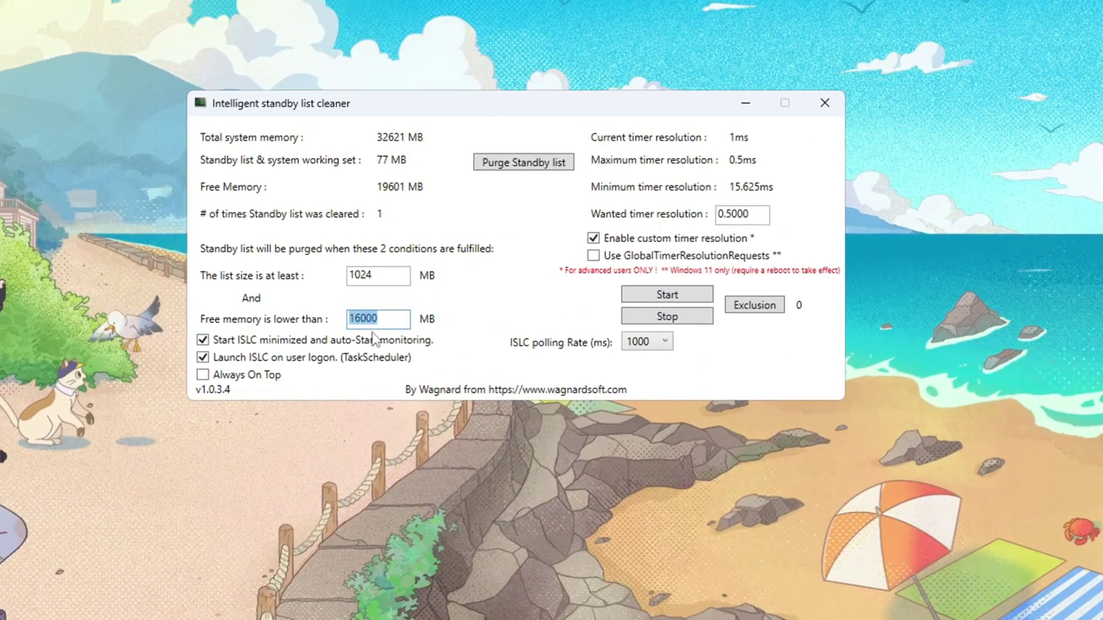
pyautogui.press('Right')
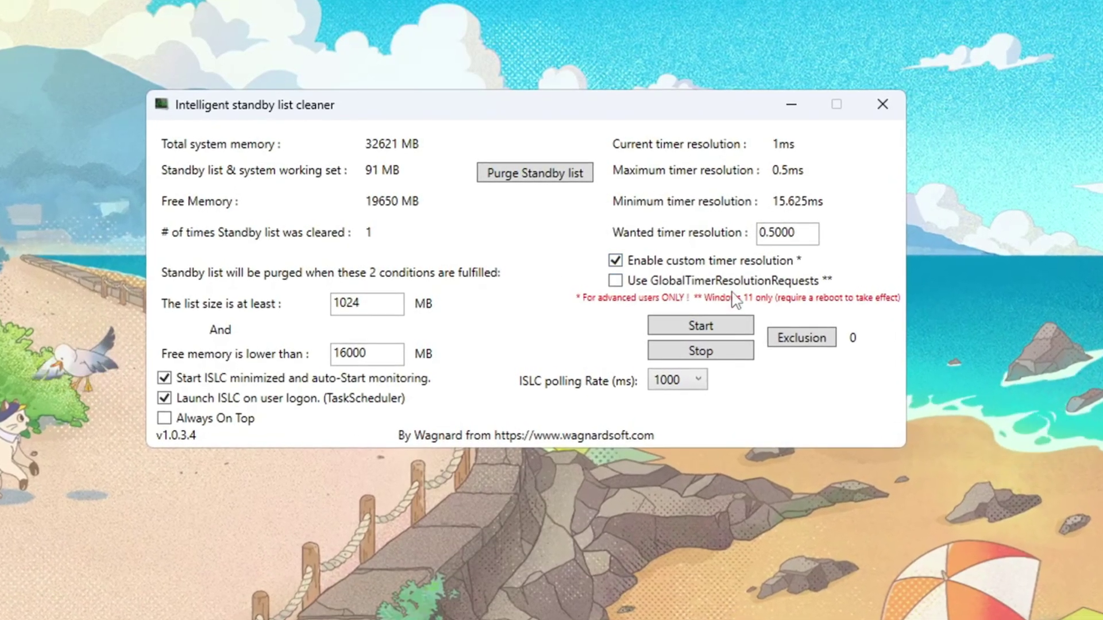
# Keep timer resolution 0.5000 and polling 1000 ms, start monitoring, and purge the standby list
pyautogui.moveTo(796, 232); pyautogui.dragTo(741, 240)
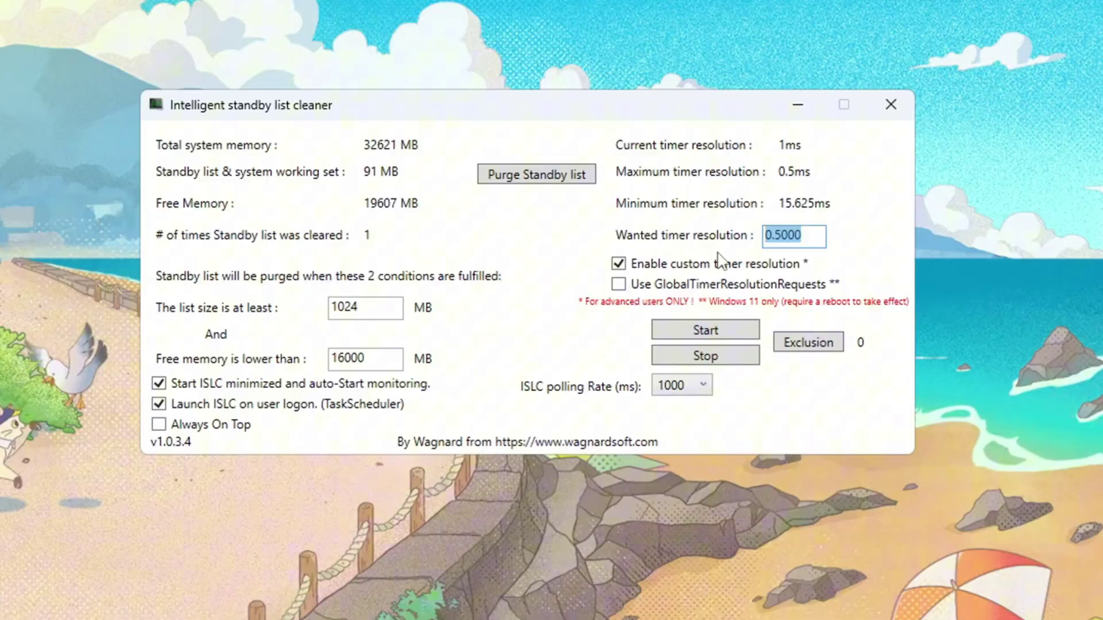
pyautogui.click(698, 383)
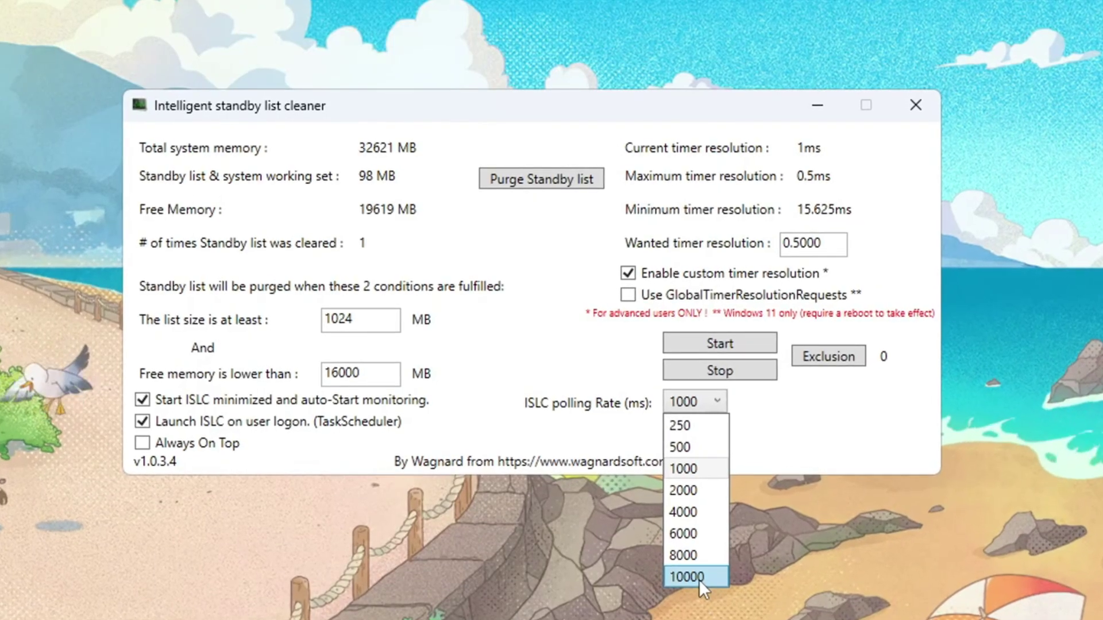
pyautogui.click(692, 472)
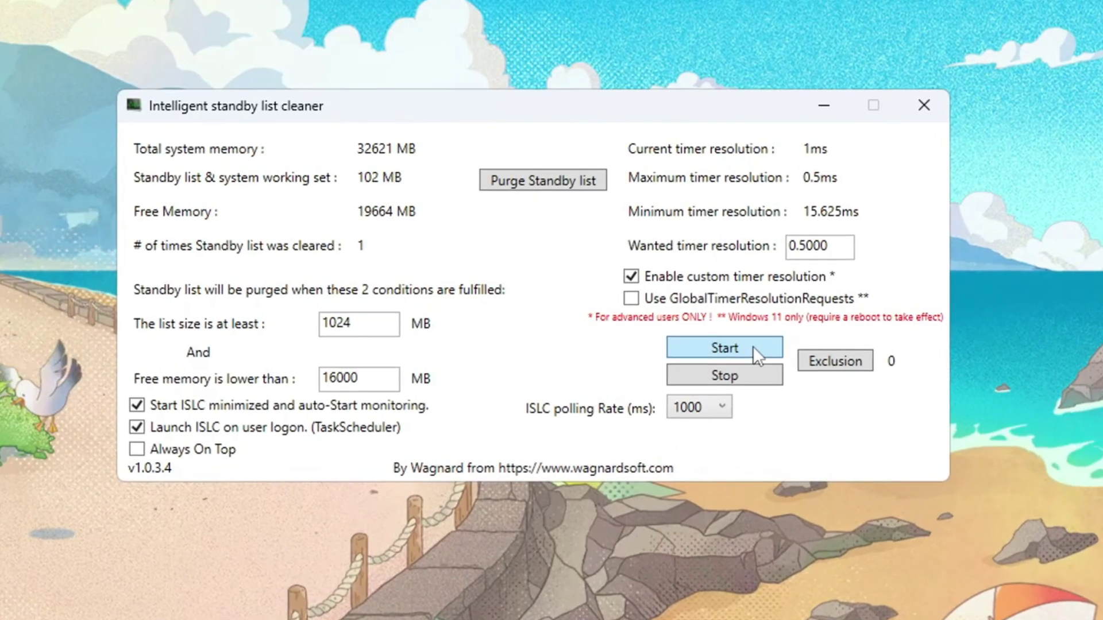
pyautogui.click(751, 346)
pyautogui.click(523, 182)
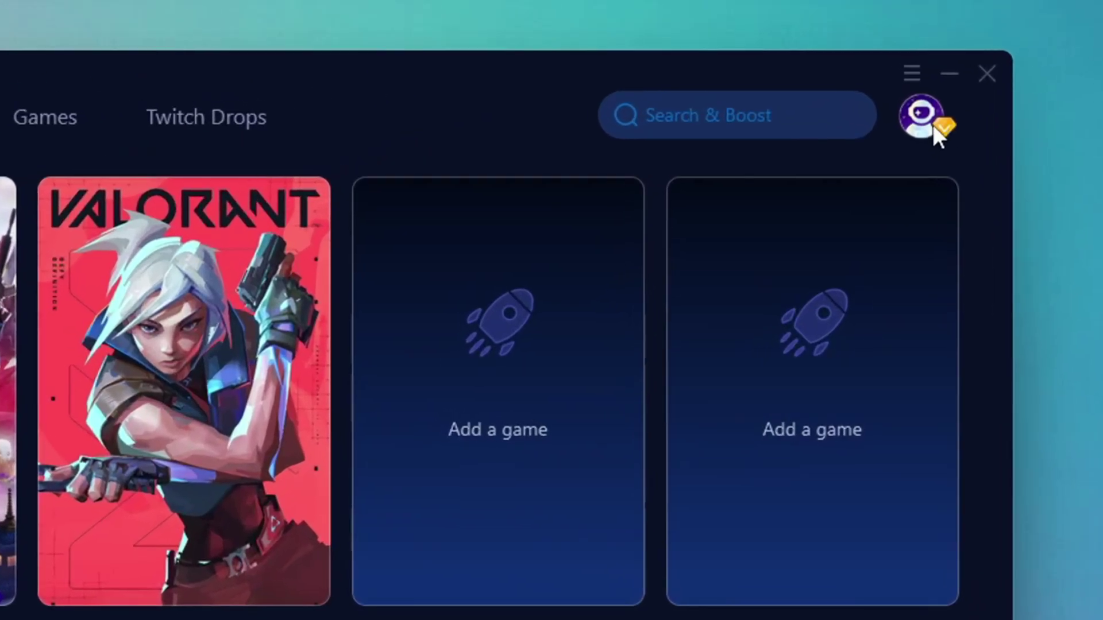
# Browse the supported games list from the profile panel, then go back to Home
pyautogui.click(889, 77)
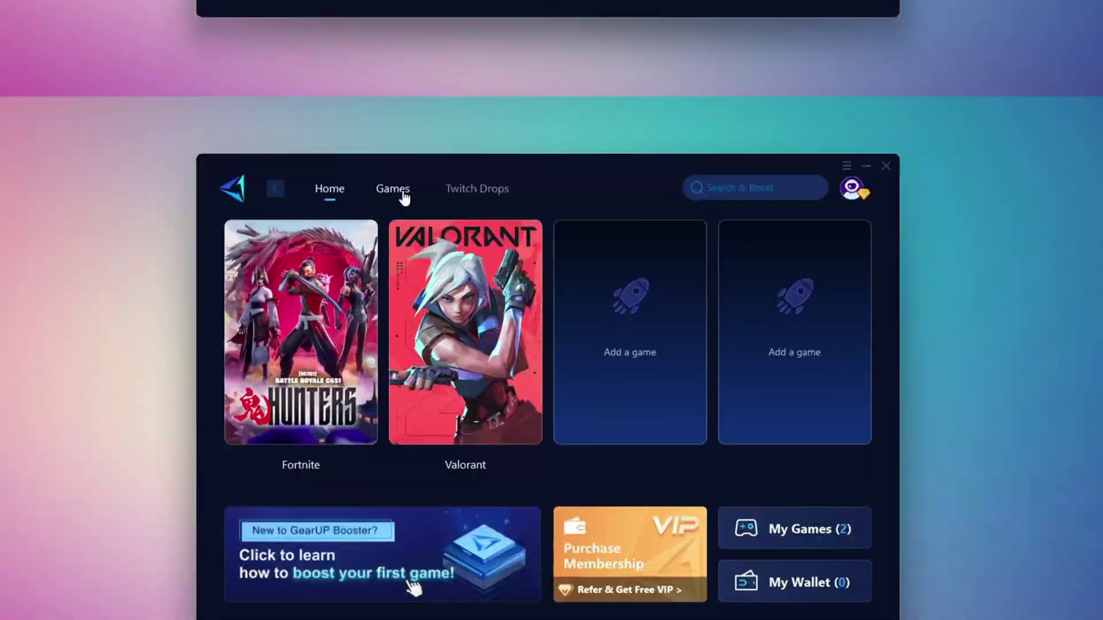
pyautogui.click(400, 98)
pyautogui.scroll(-2, 609, 277)
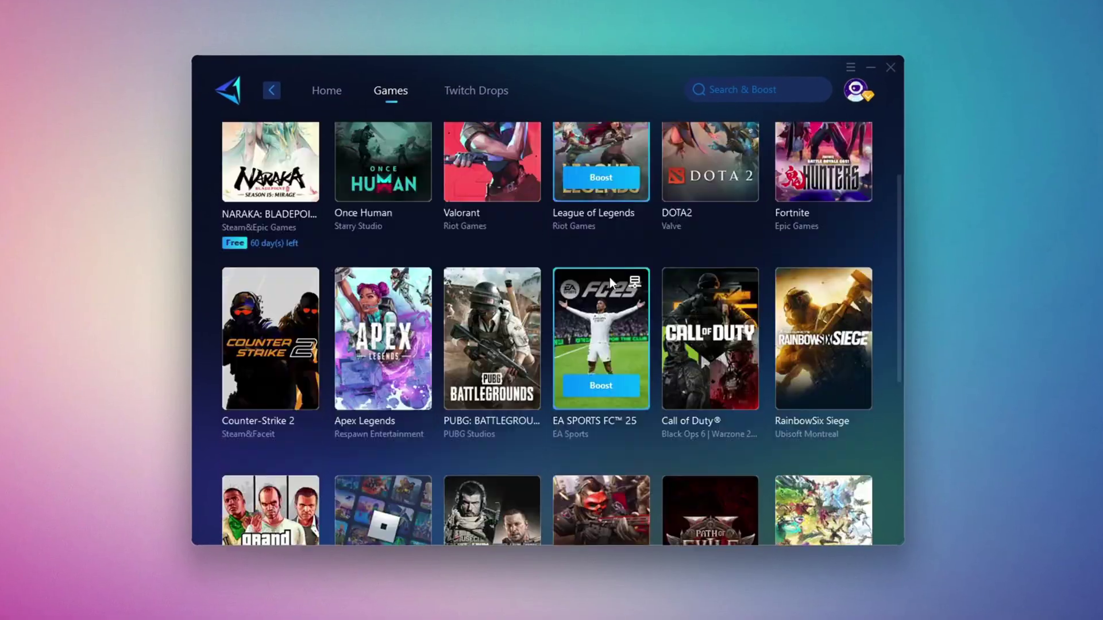
pyautogui.scroll(-3, 609, 277)
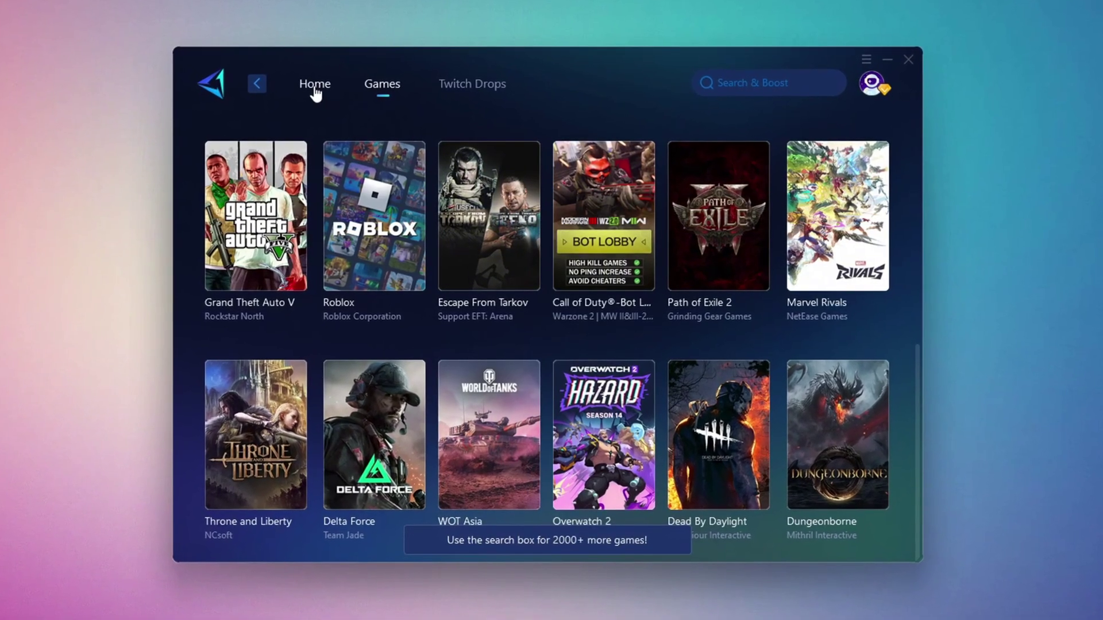
pyautogui.click(315, 85)
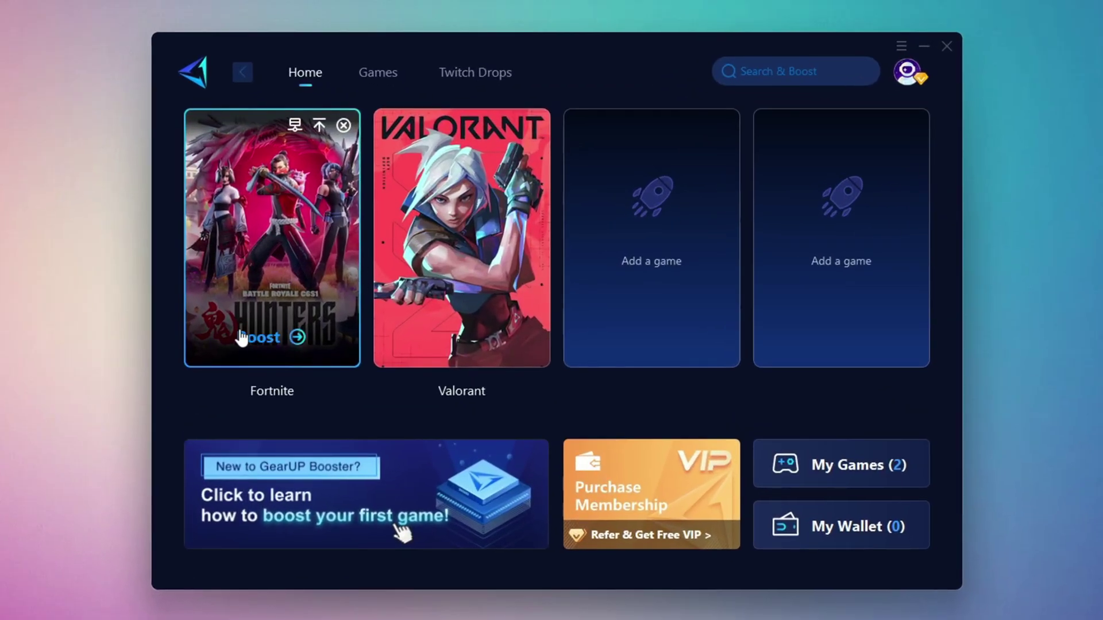
# Boost Fortnite, keeping the Middle East server region and the Auto node
pyautogui.click(261, 333)
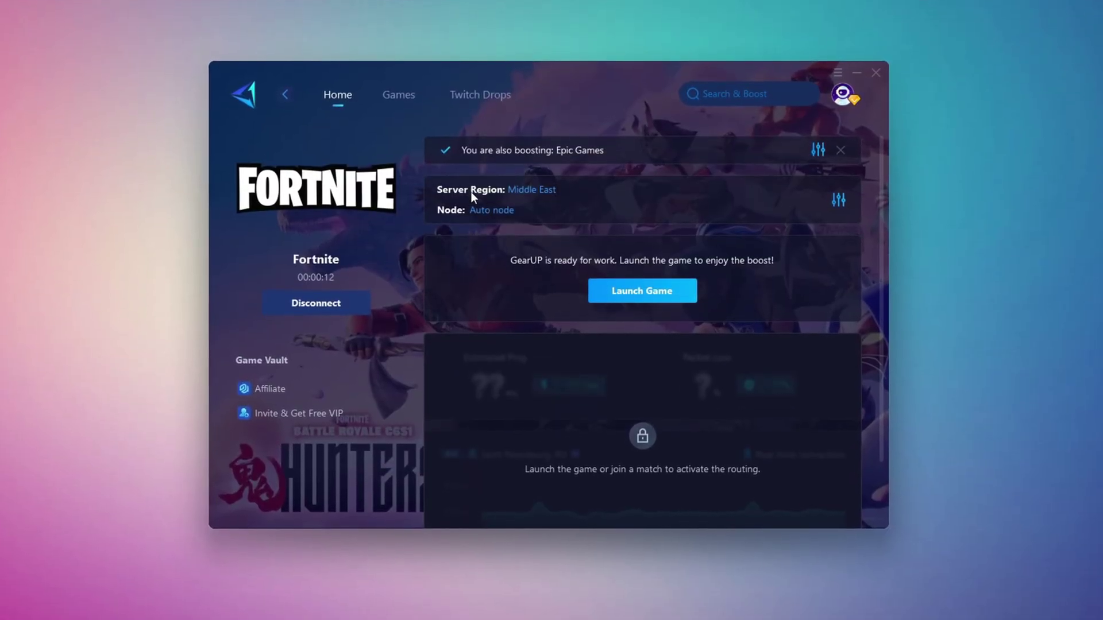
pyautogui.click(531, 191)
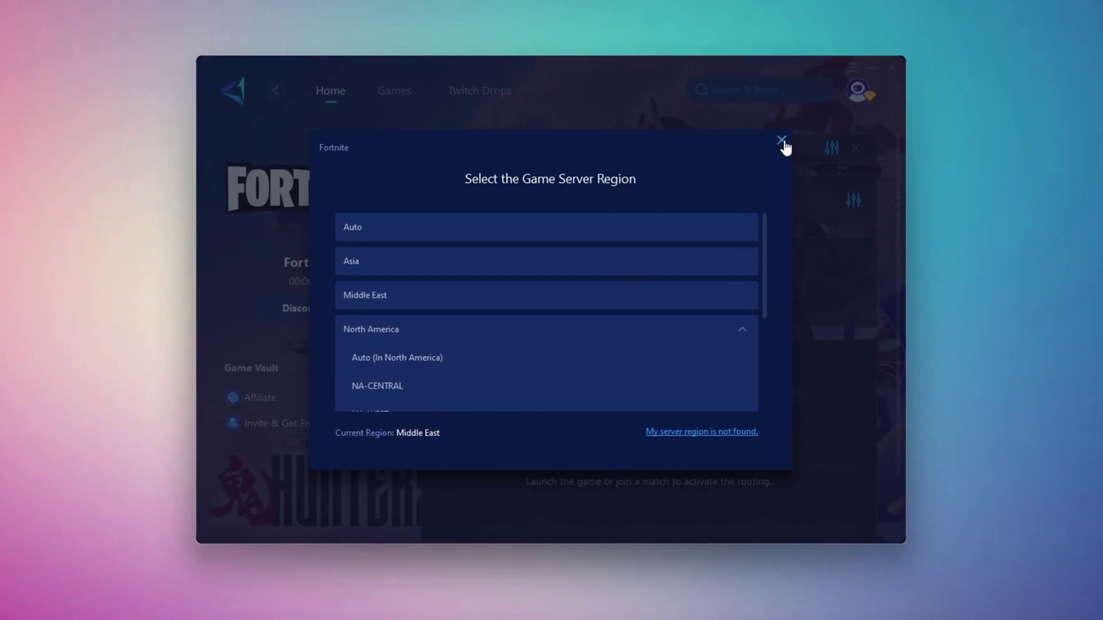
pyautogui.click(781, 141)
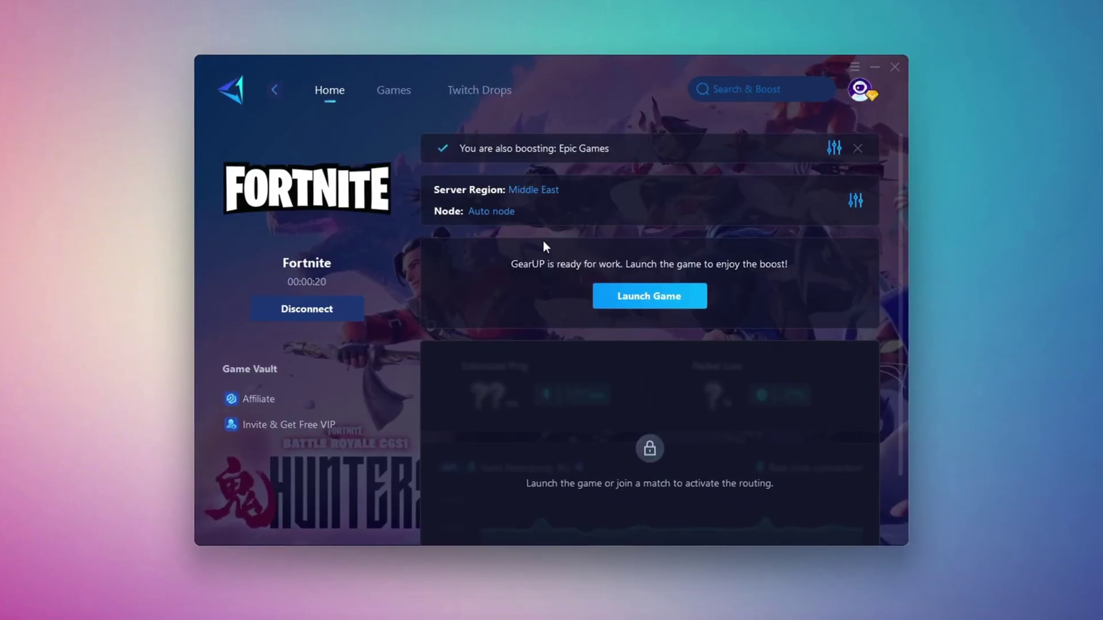
pyautogui.click(490, 213)
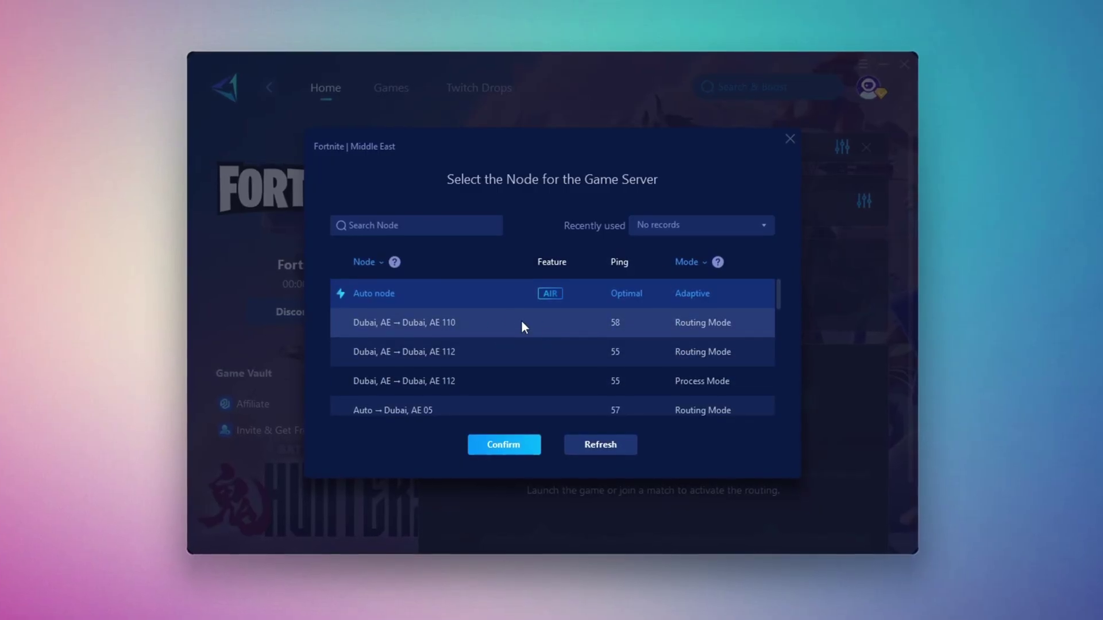
pyautogui.scroll(-1, 523, 325)
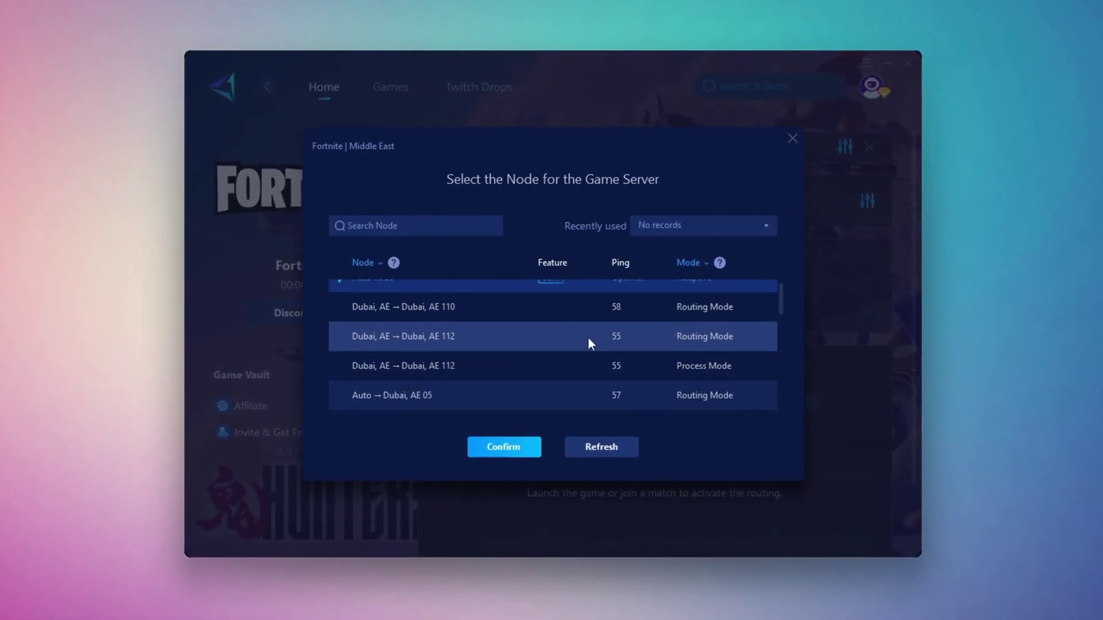
pyautogui.scroll(1, 718, 294)
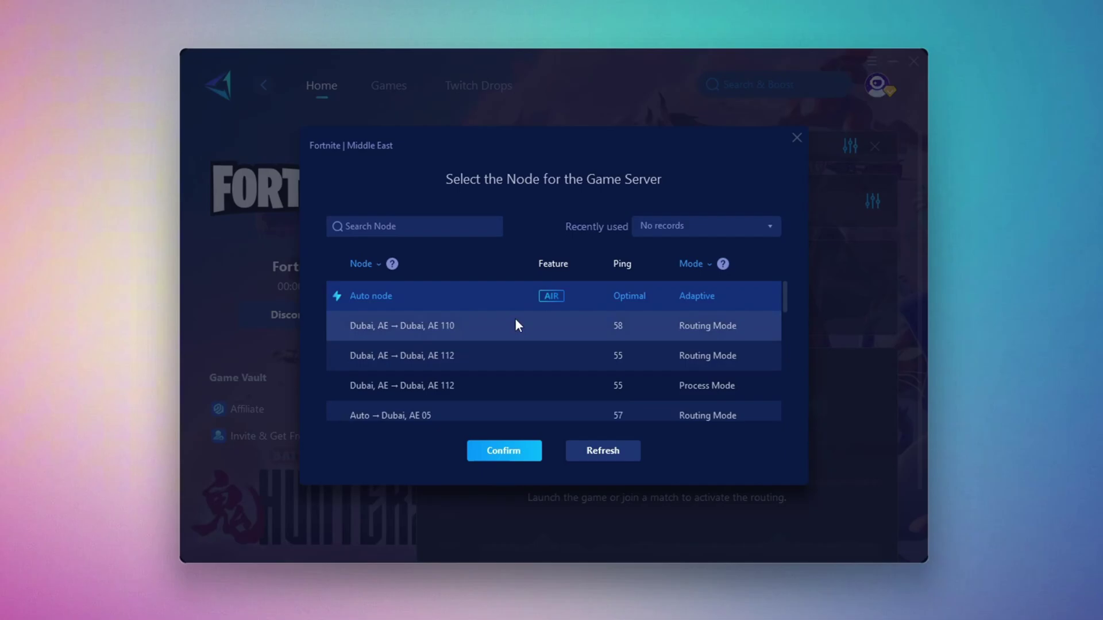
pyautogui.click(797, 139)
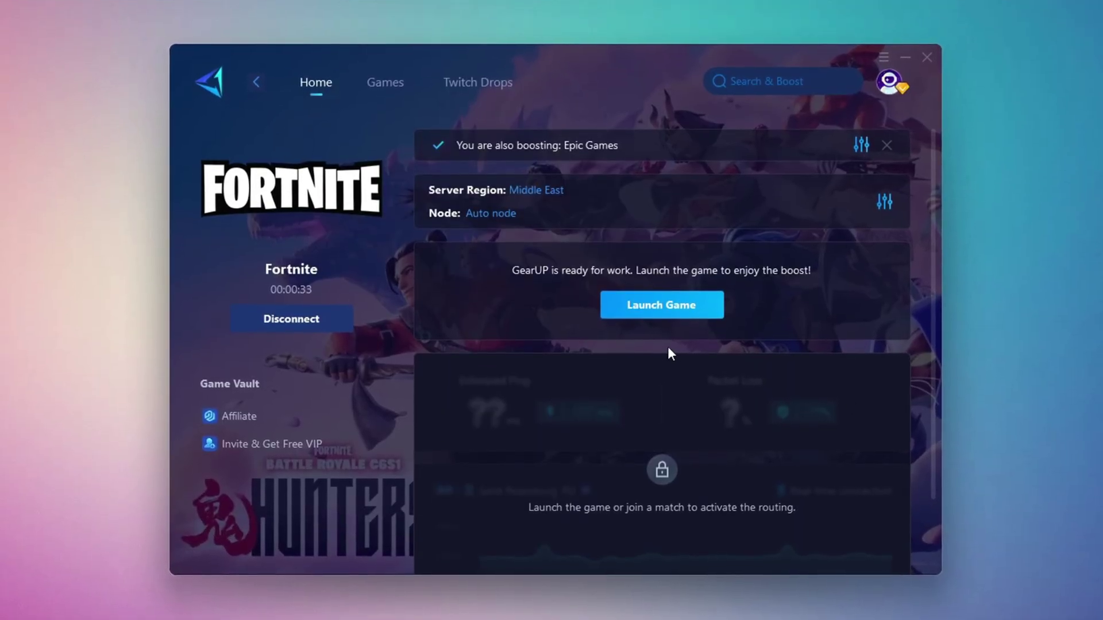
# Close GearUP Booster, then wall up and knock the opponent down with the pump shotgun
pyautogui.click(929, 57)
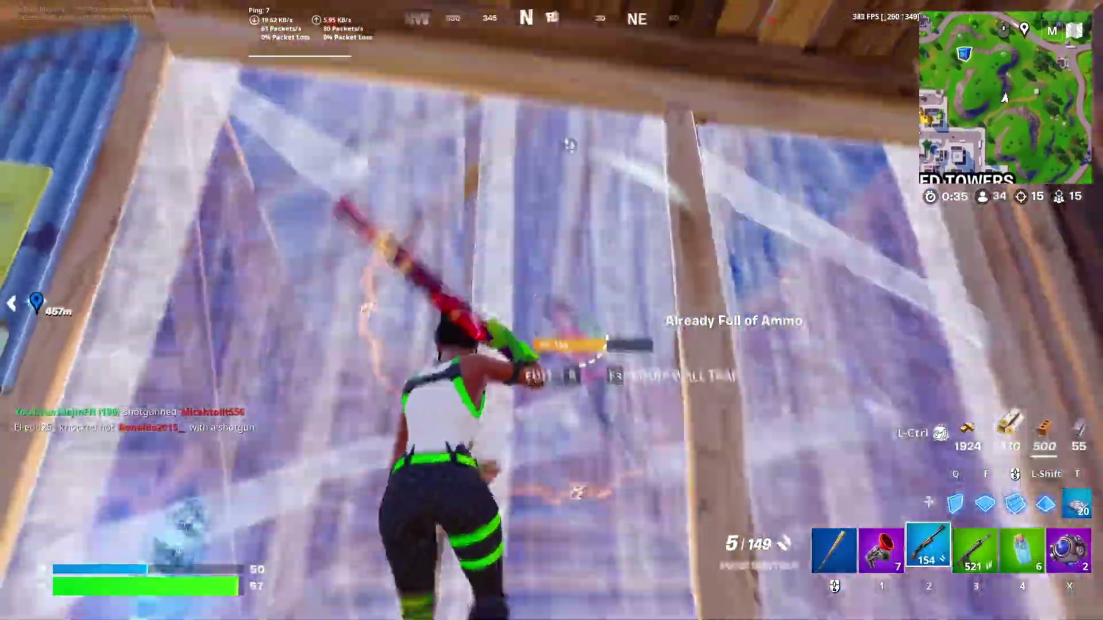
pyautogui.press('q')
pyautogui.press('2')
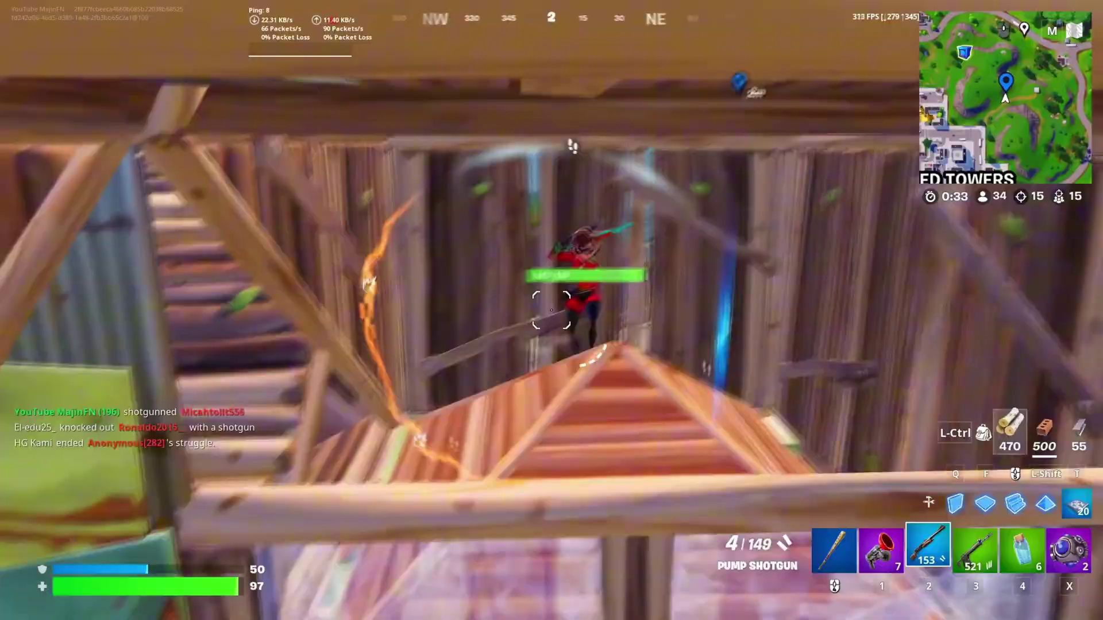
pyautogui.click(551, 310)
pyautogui.press('3')
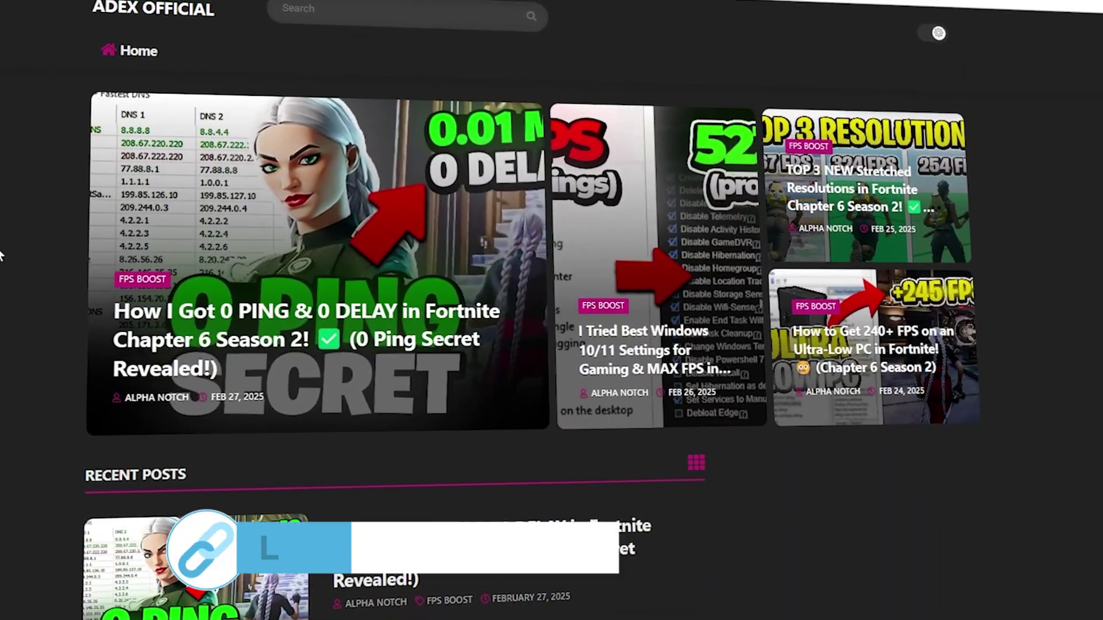
# Scroll the ADEX OFFICIAL homepage past the featured posts down to Recent Posts
pyautogui.scroll(-8, 391, 310)
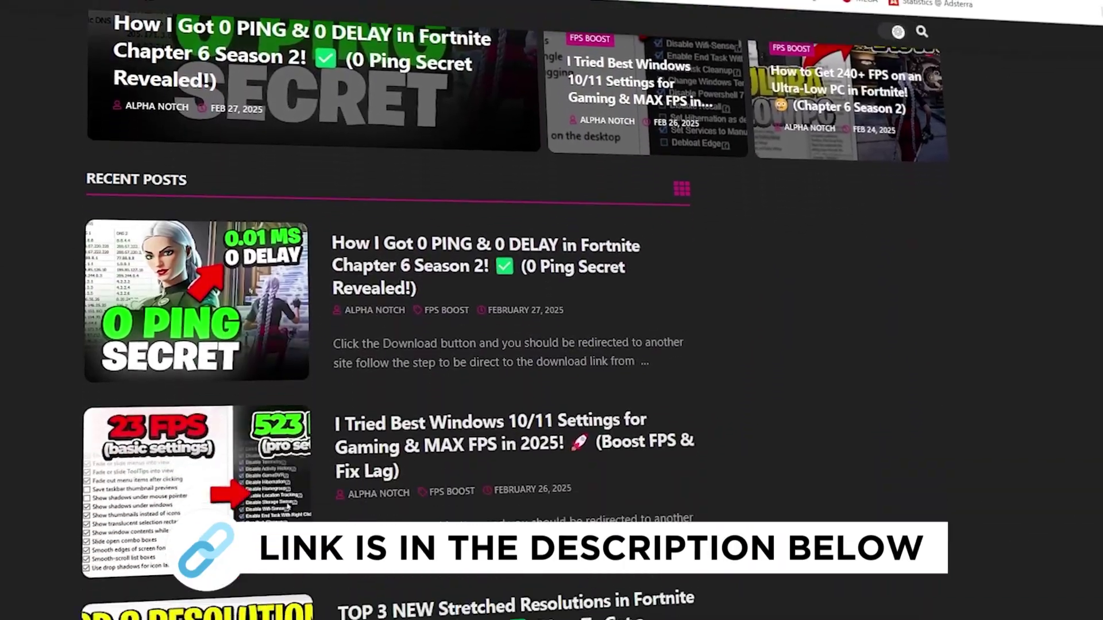
pyautogui.scroll(-9, 390, 310)
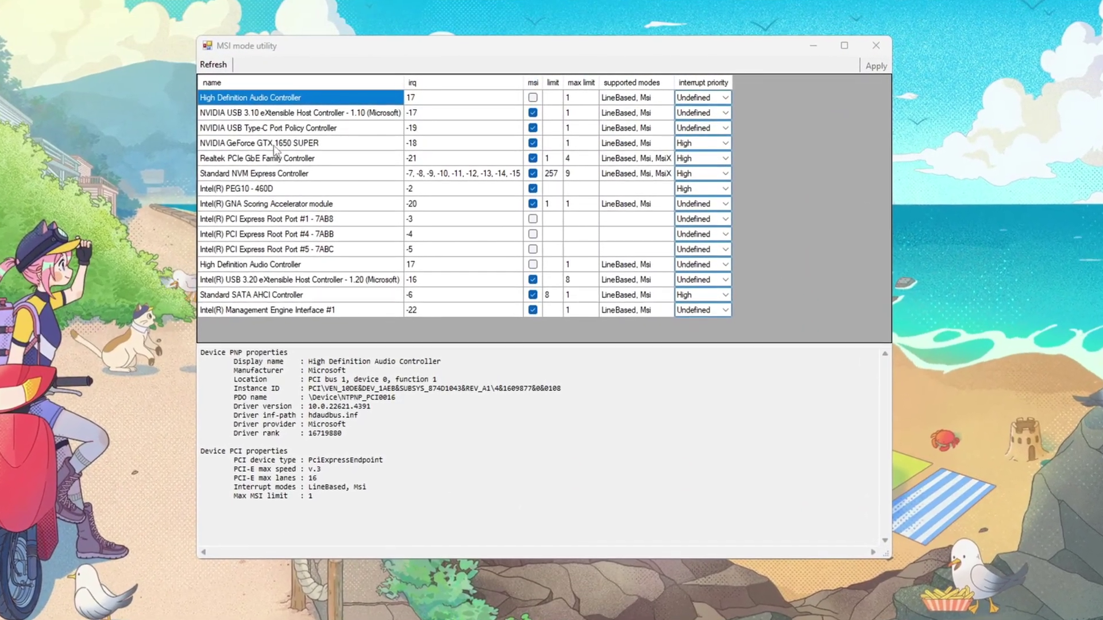
# Keep the NVIDIA GeForce GTX 1650 SUPER's interrupt priority at High
pyautogui.click(304, 141)
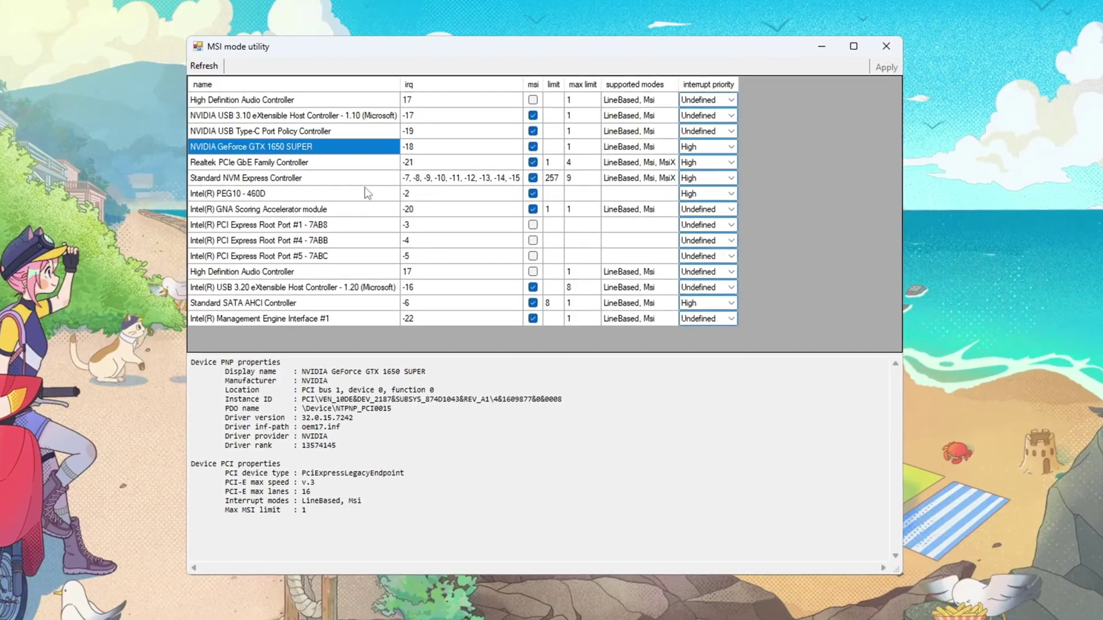
pyautogui.click(734, 149)
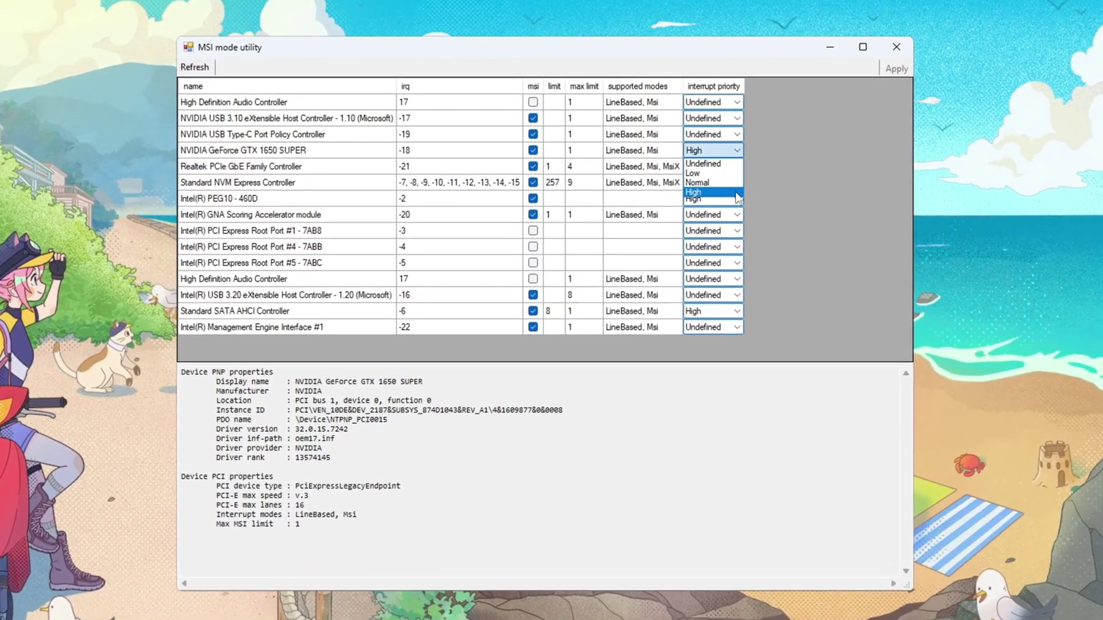
pyautogui.click(701, 193)
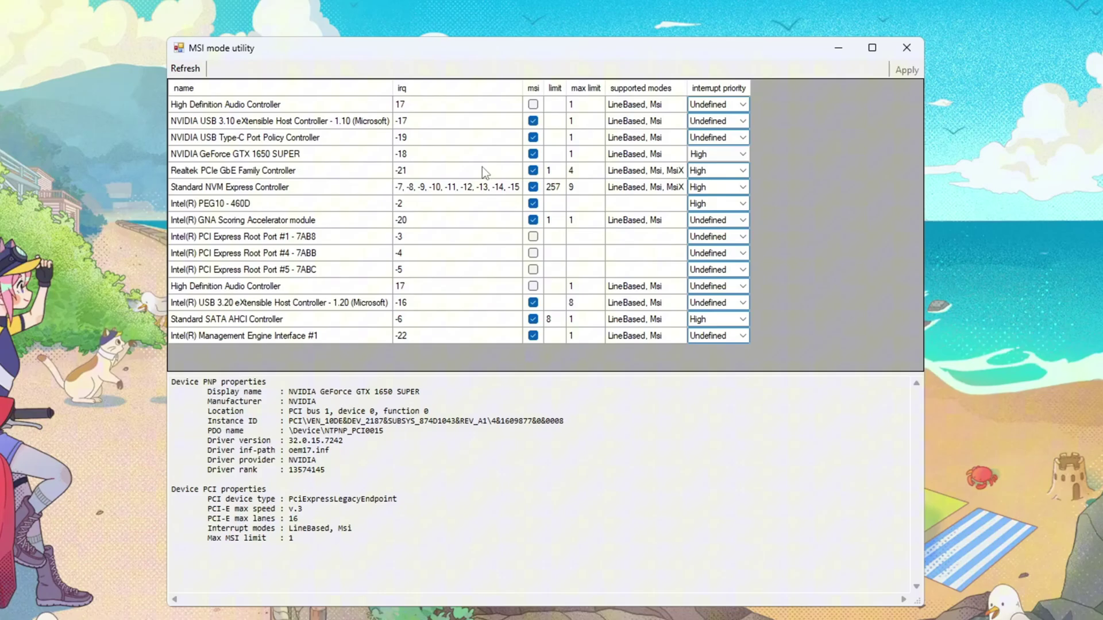
# Keep the Intel(R) PEG10 - 460D's interrupt priority at High
pyautogui.click(252, 201)
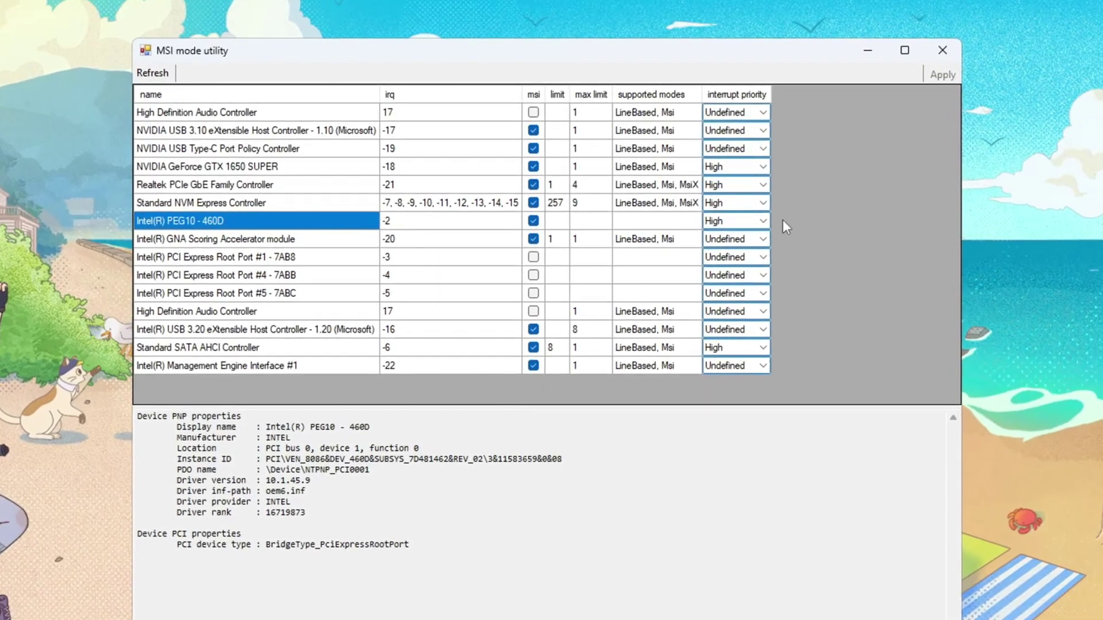
pyautogui.click(762, 221)
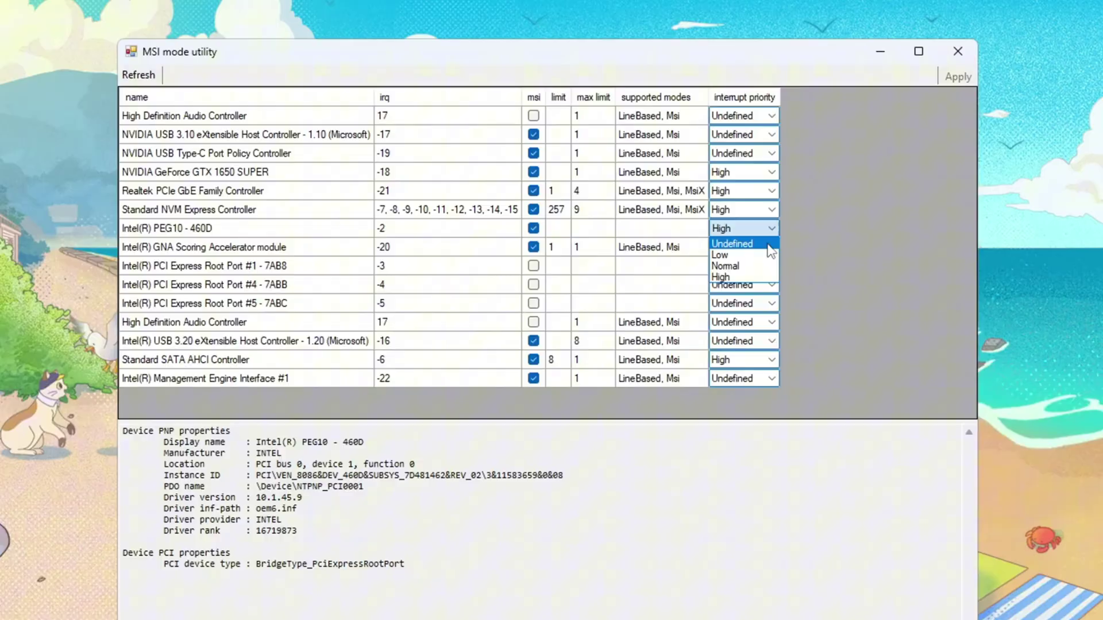
pyautogui.click(718, 274)
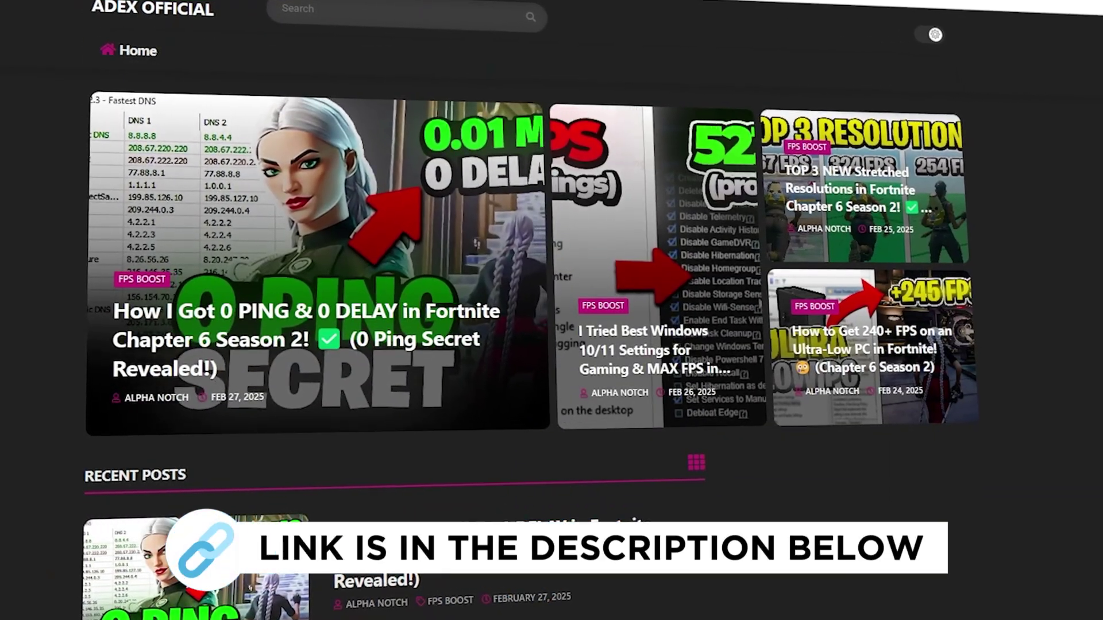
# Scroll through ADEX OFFICIAL's Recent Posts down to the PETERBOT settings article
pyautogui.scroll(-3, 633, 309)
pyautogui.scroll(-10, 390, 310)
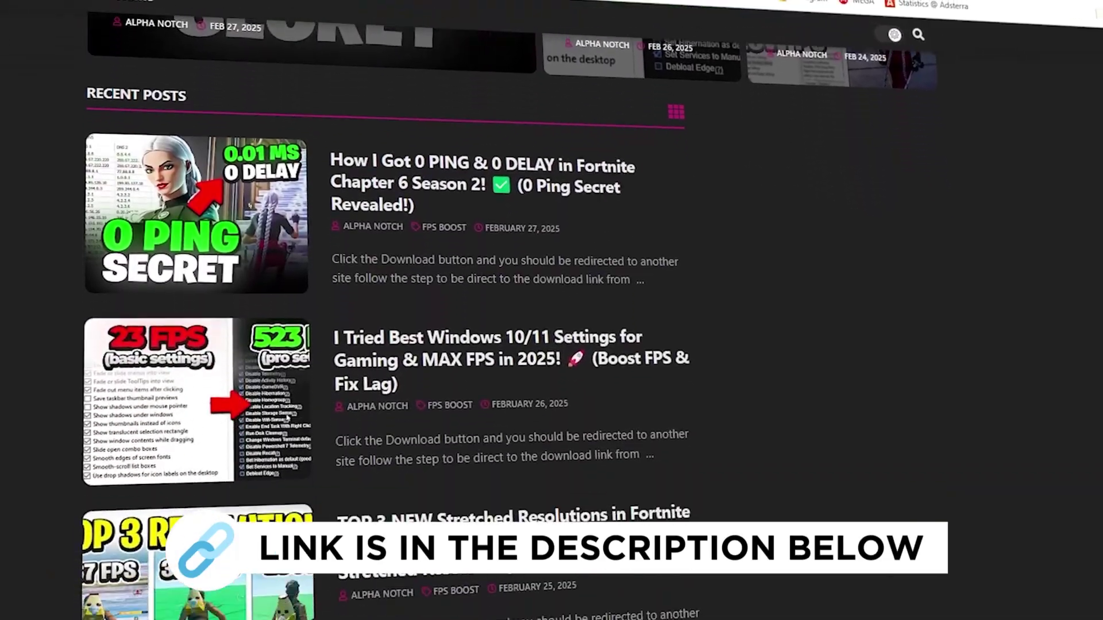
pyautogui.scroll(-8, 391, 310)
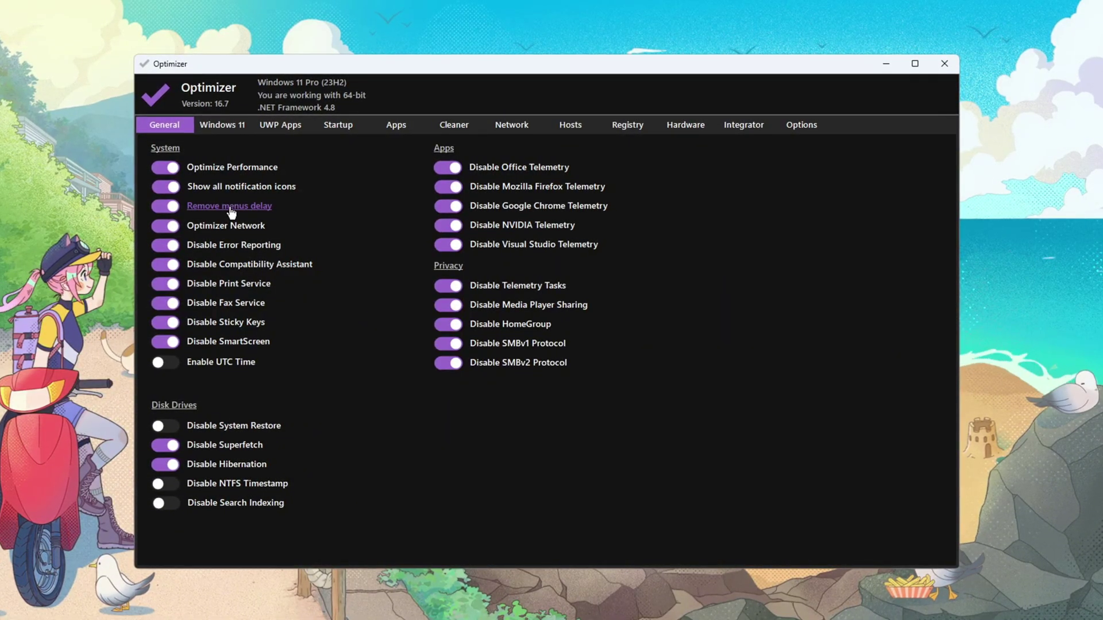
# Toggle the Optimizer Network tweak and switch on Disable Telemetry Tasks on the General tab
pyautogui.click(170, 230)
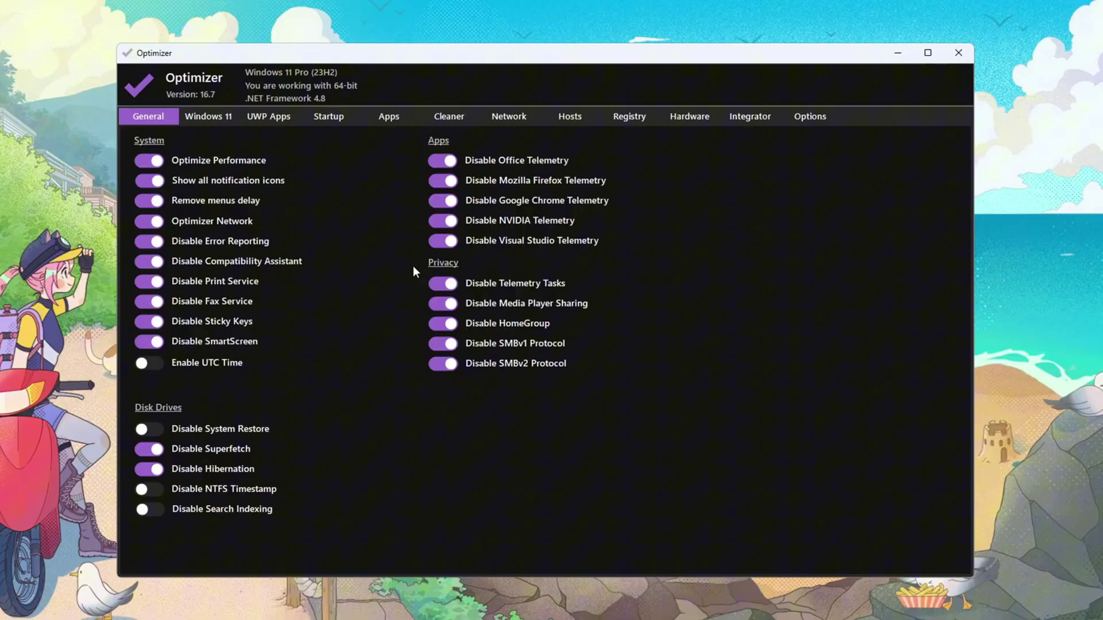
pyautogui.click(444, 285)
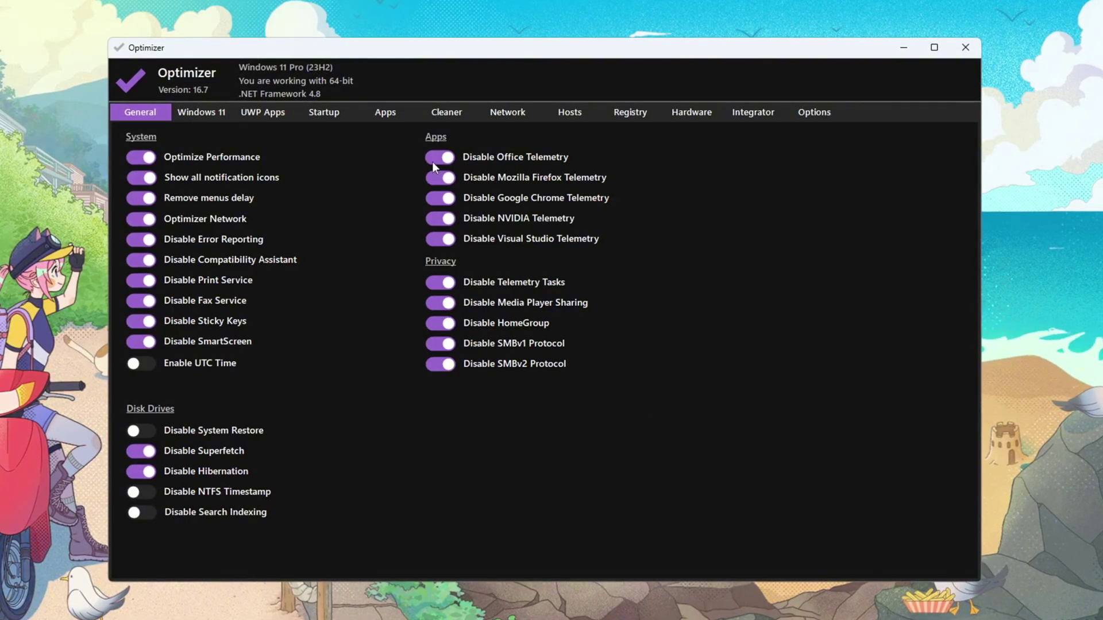
# On Optimizer's Windows 11 tab, turn Disable Automatic Updates off and back on
pyautogui.click(224, 112)
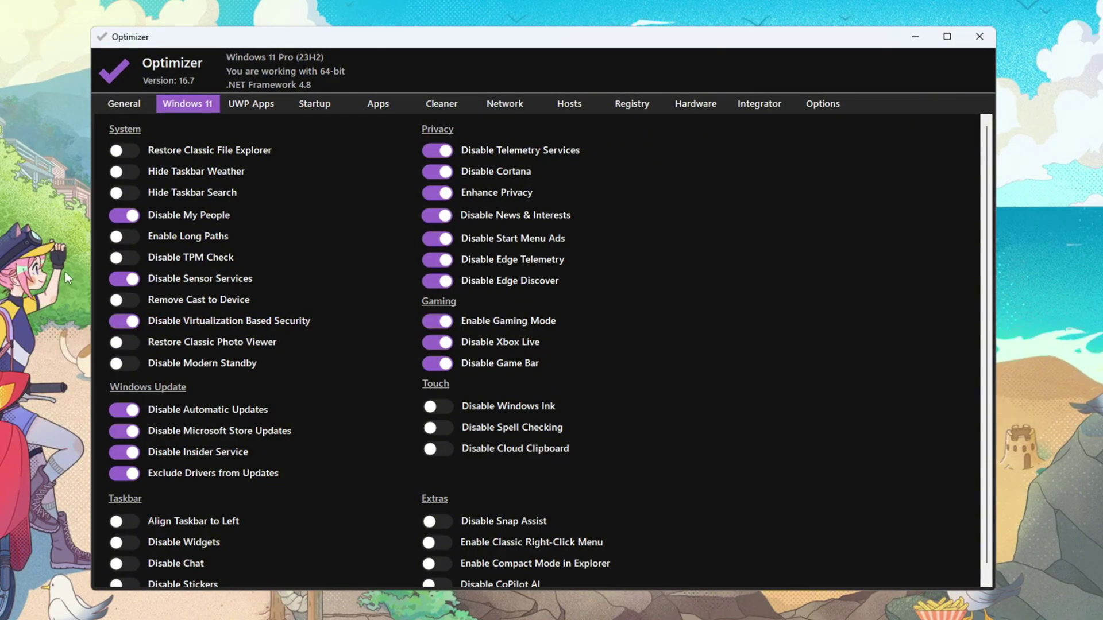
pyautogui.click(129, 410)
pyautogui.click(129, 410)
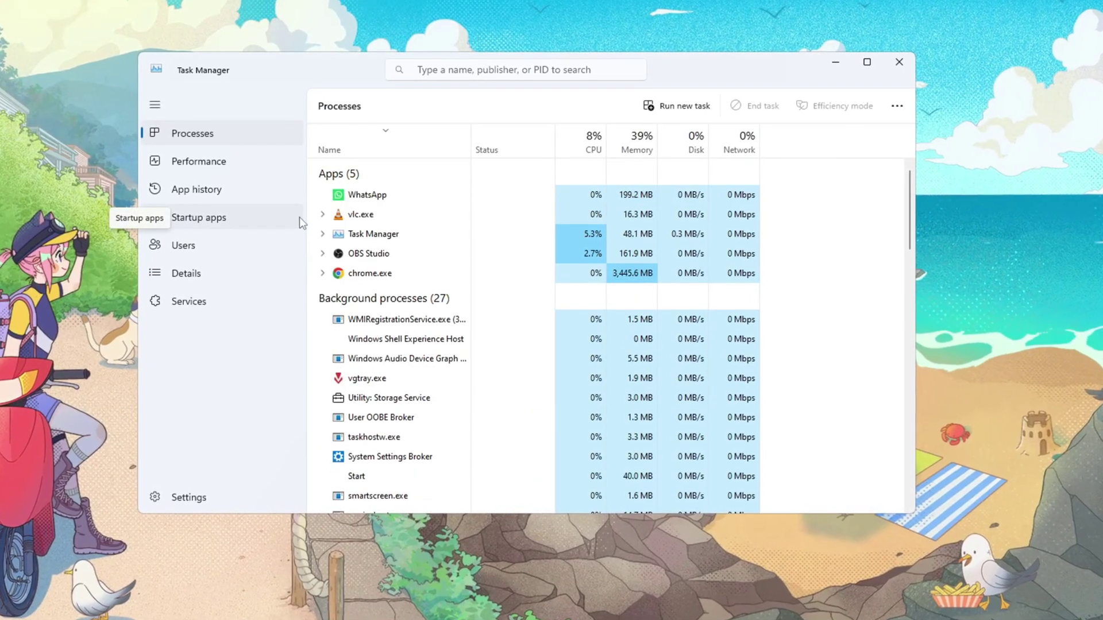
# Open Startup apps and review the Disable menus for Lively Wallpaper, MyLiveWallpapers.exe and RiotClientServices.exe
pyautogui.click(298, 218)
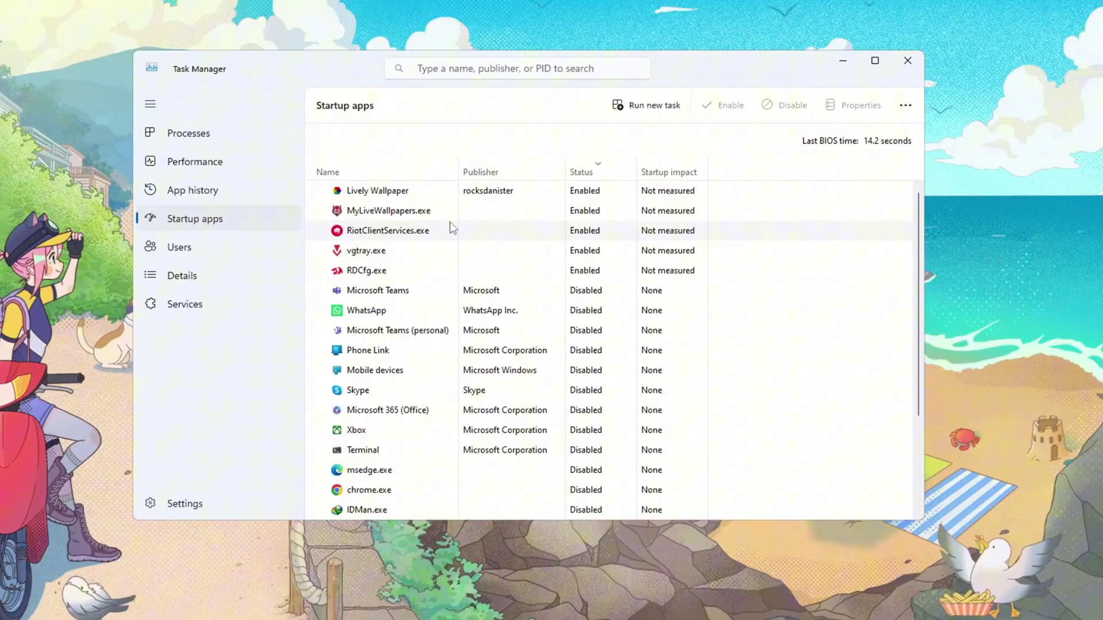
pyautogui.rightClick(484, 194)
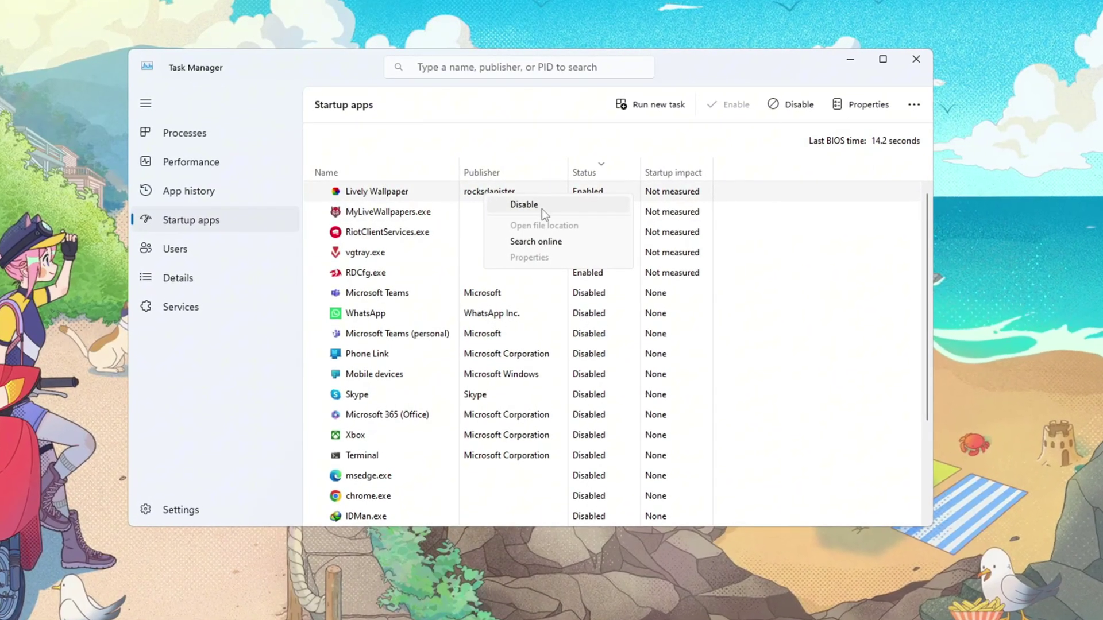
pyautogui.press('Escape')
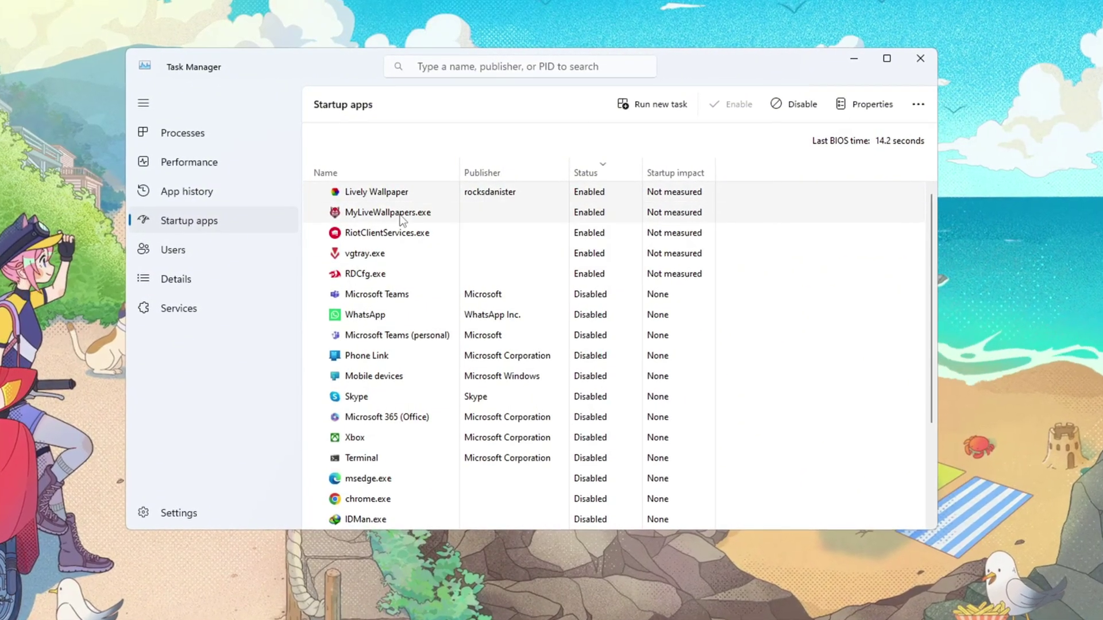
pyautogui.rightClick(546, 215)
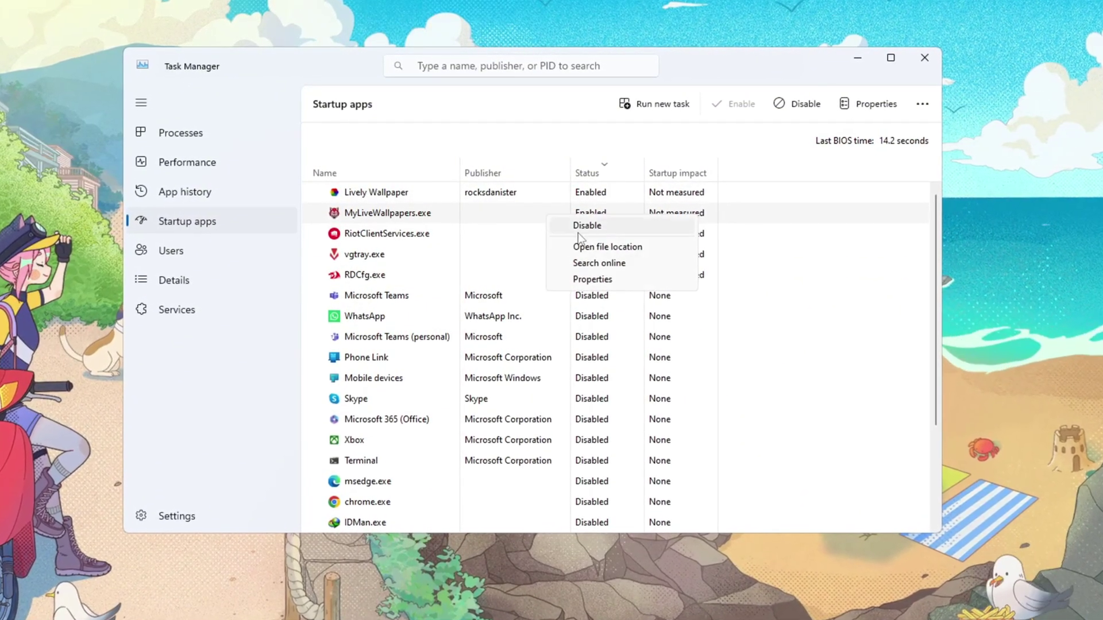
pyautogui.press('Escape')
pyautogui.rightClick(428, 238)
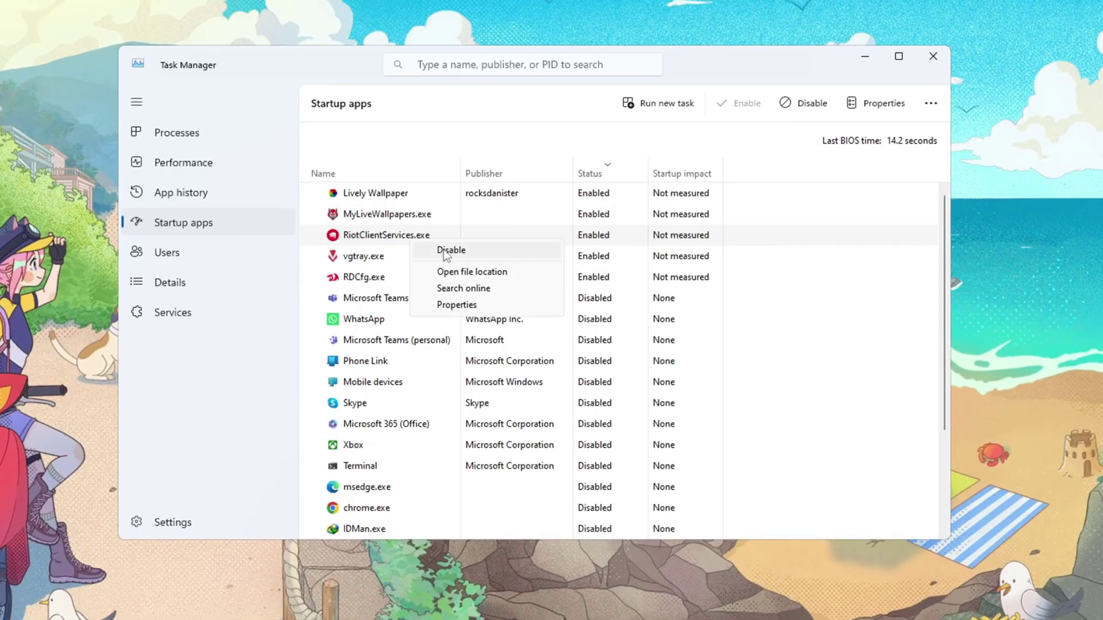
pyautogui.press('Escape')
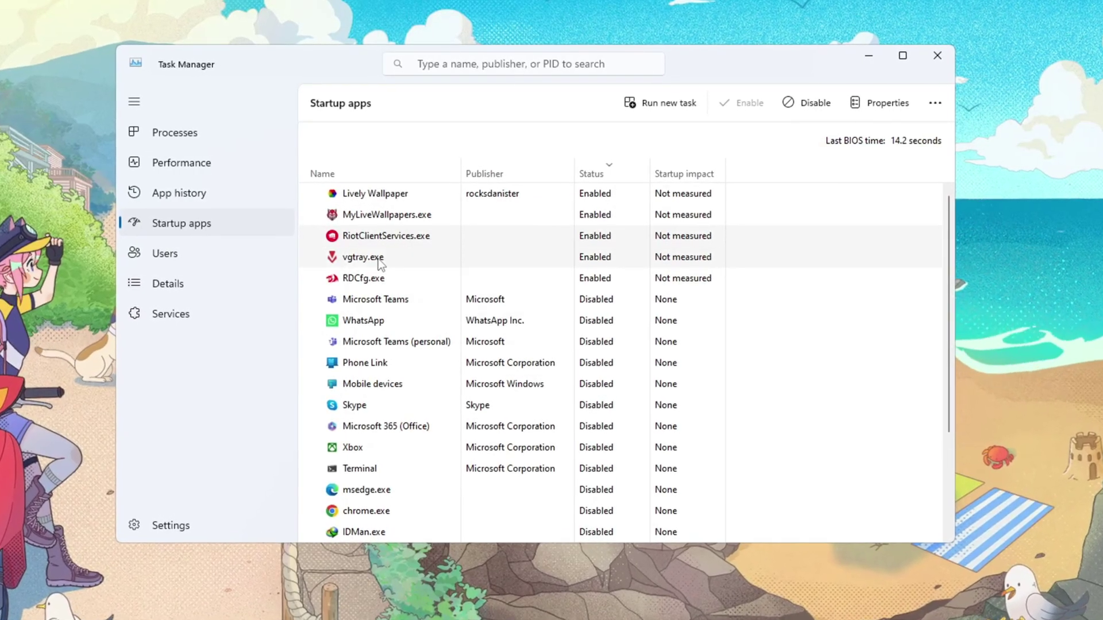
# Review the vgtray.exe and RDCfg.exe menus without disabling them, then check the full list
pyautogui.rightClick(554, 256)
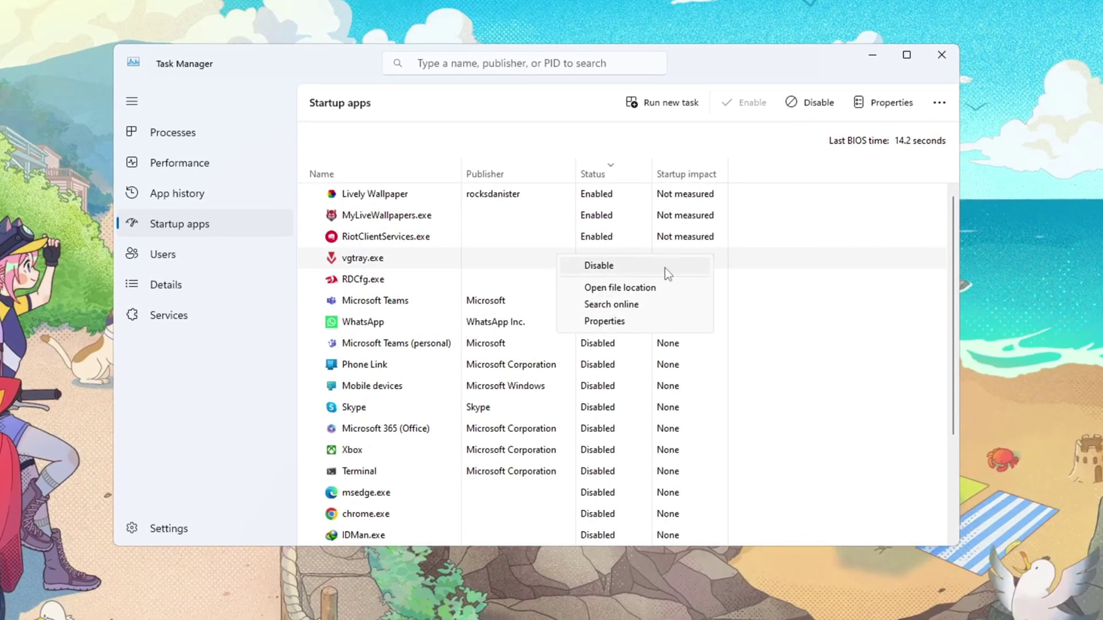
pyautogui.press('Escape')
pyautogui.rightClick(600, 281)
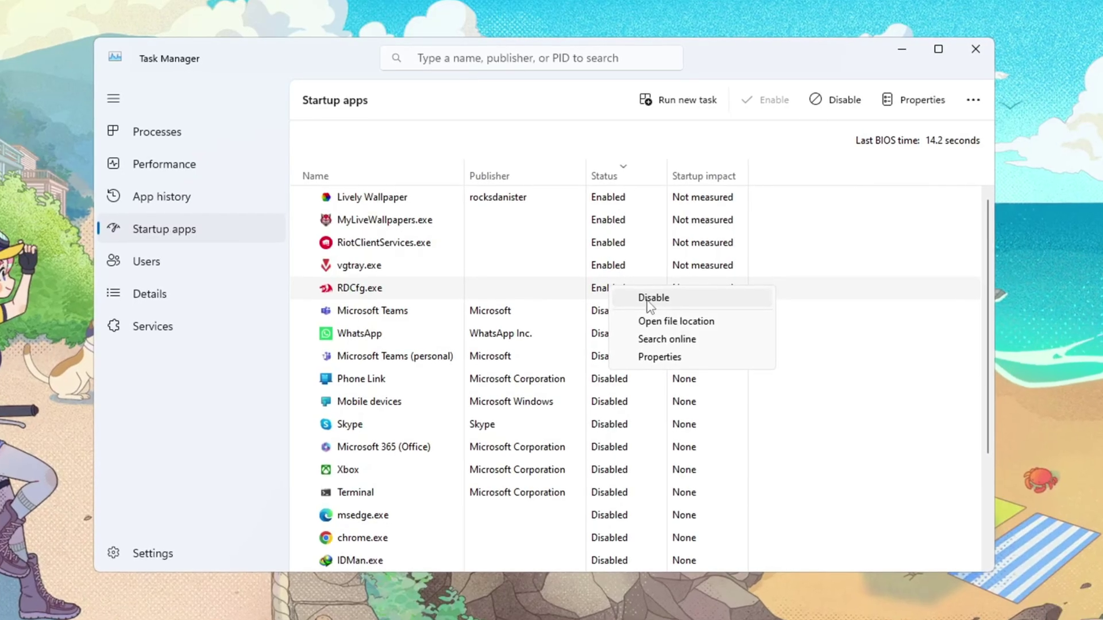
pyautogui.click(804, 294)
pyautogui.scroll(-3, 803, 293)
pyautogui.scroll(3, 782, 352)
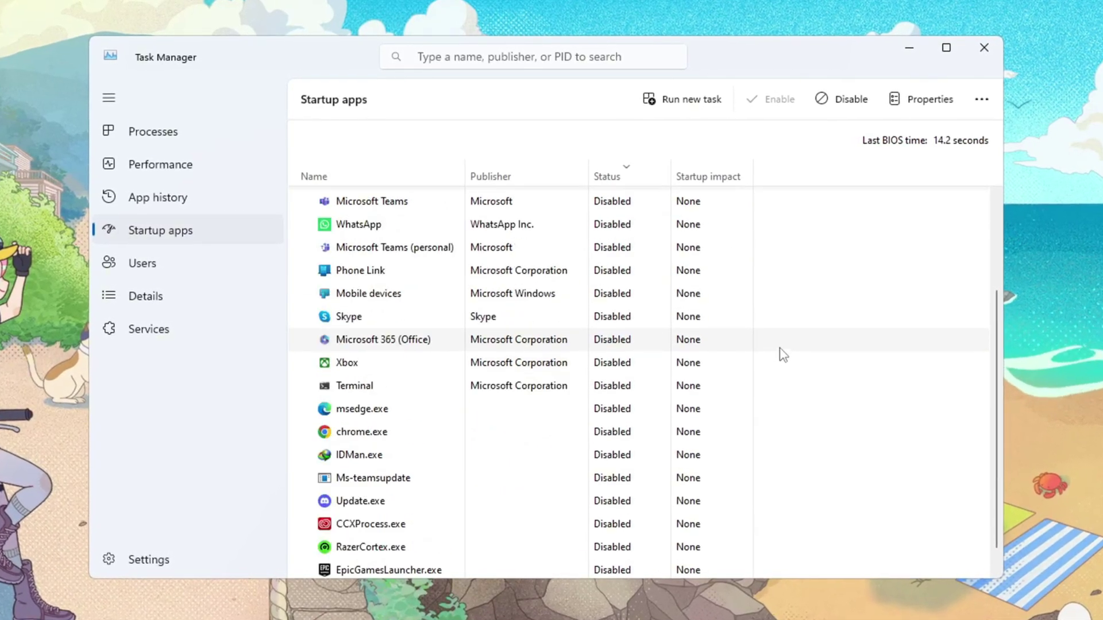